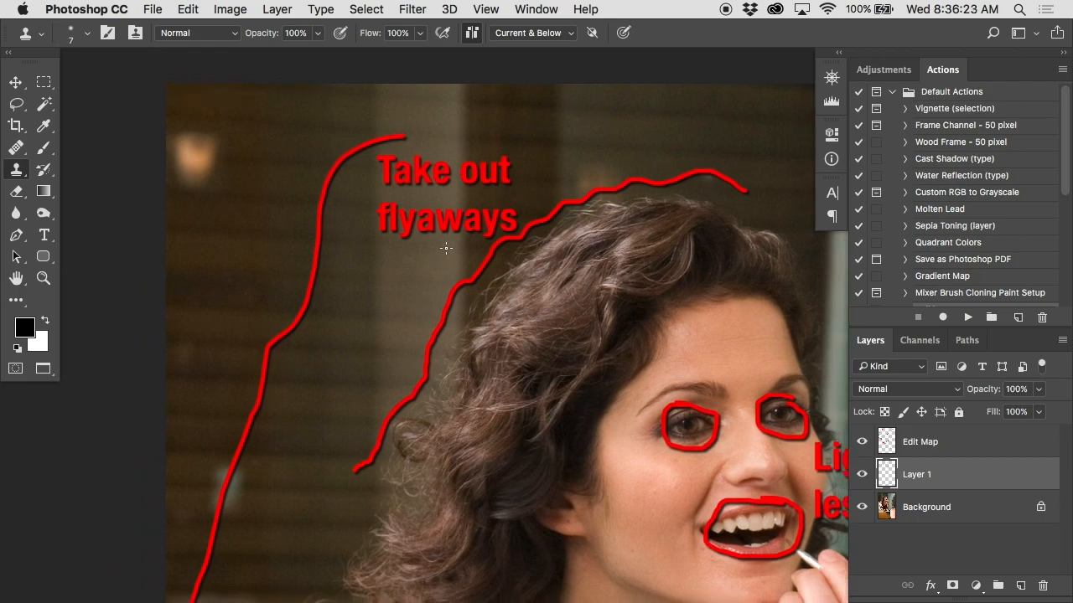
Examine the red retouching notes across the whole annotated photo
scroll(446, 248, right, 3)
scroll(445, 248, down, 3)
key(super+minus)
scroll(445, 248, right, 2)
scroll(446, 248, down, 3)
scroll(461, 223, left, 2)
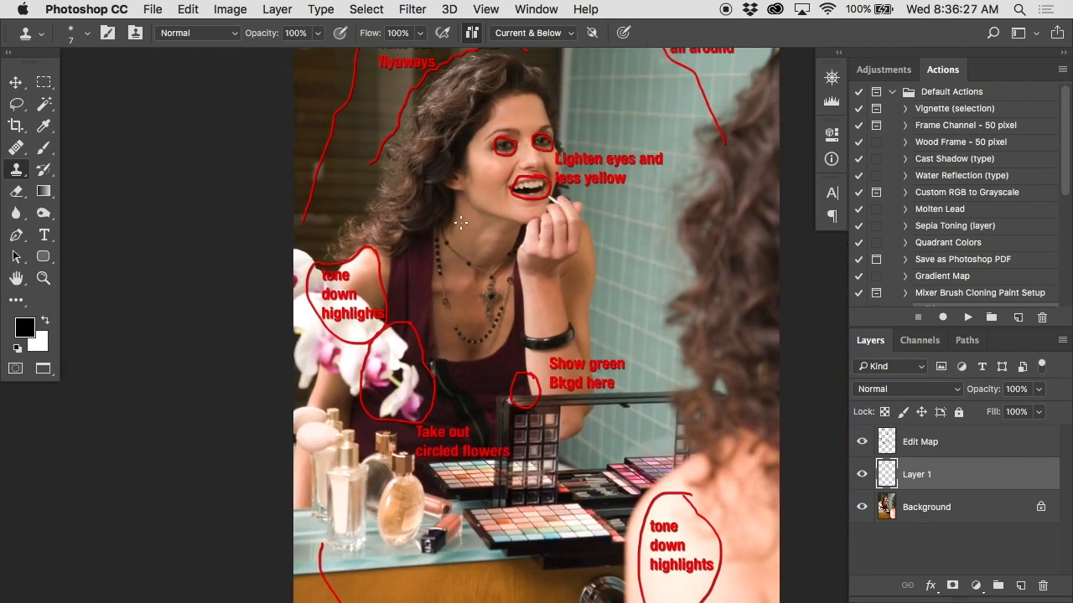
scroll(461, 222, right, 3)
scroll(461, 222, up, 2)
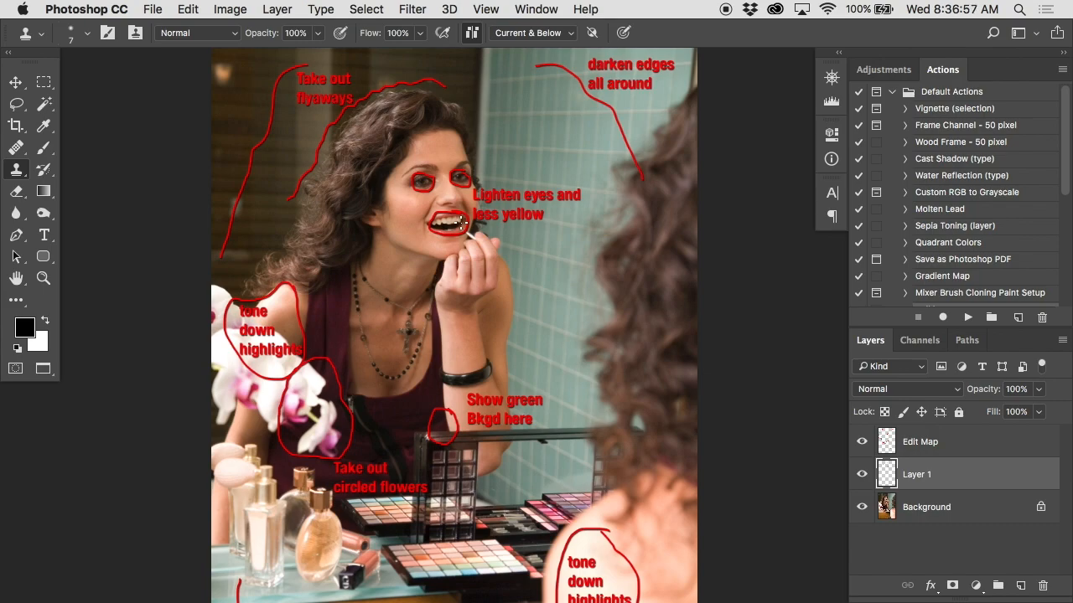
Hide the Edit Map layer so the photo shows without its red retouching notes
click(861, 440)
alt+super+click(536, 334)
alt+super+click(536, 333)
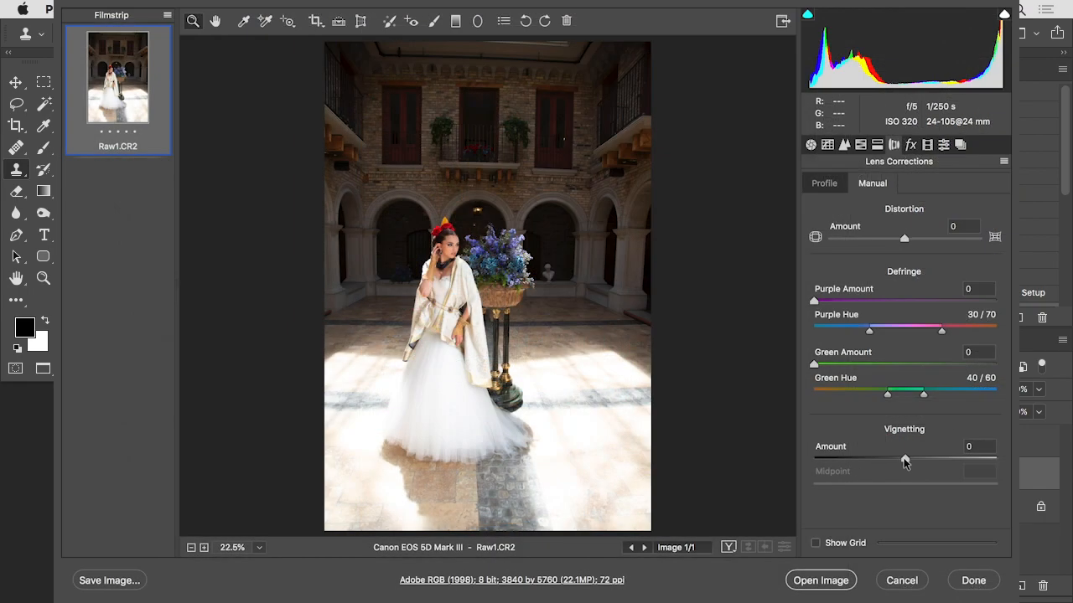
Darken the edges of Raw1.CR2 with a lens vignetting amount of -100 and a lower midpoint
drag(904, 461, 809, 461)
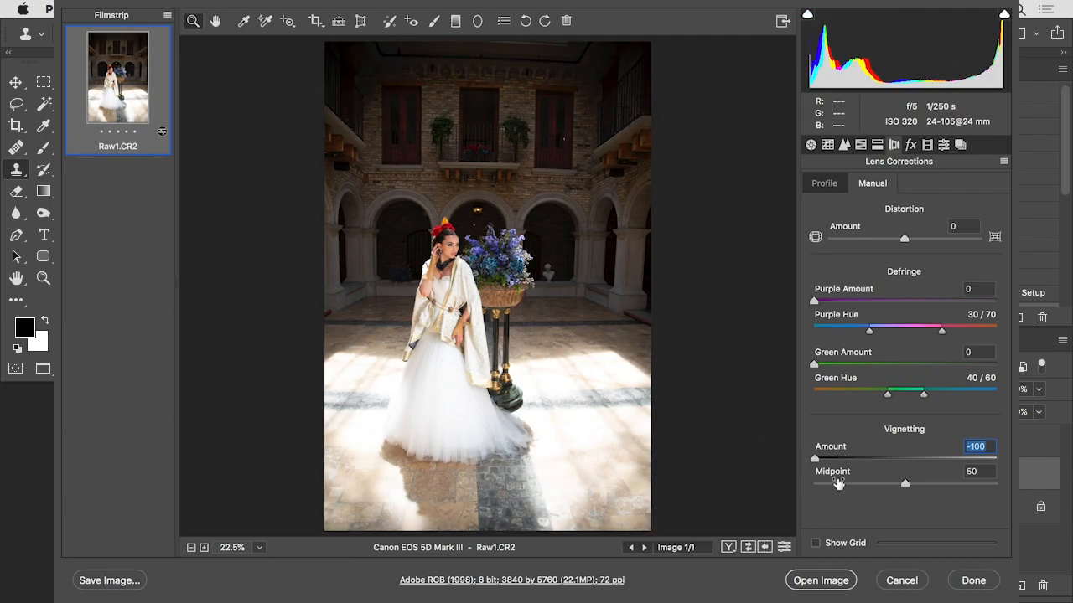
drag(903, 485, 866, 486)
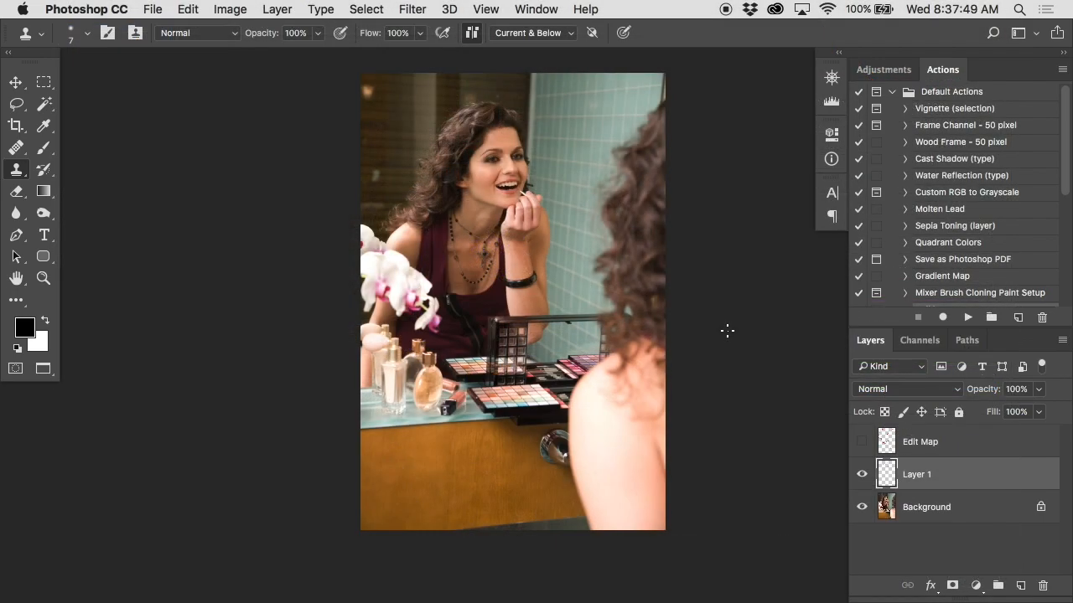
Add a Curves adjustment layer above Layer 1 and darken the midtones with a curve point at input 143, output 91
click(977, 584)
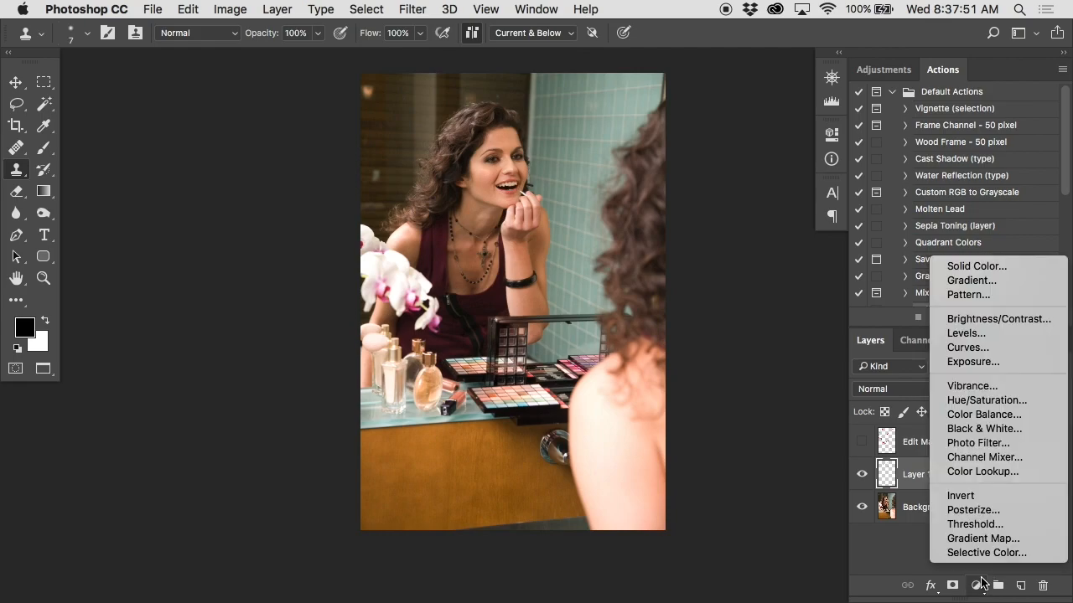
click(996, 351)
scroll(522, 273, right, 5)
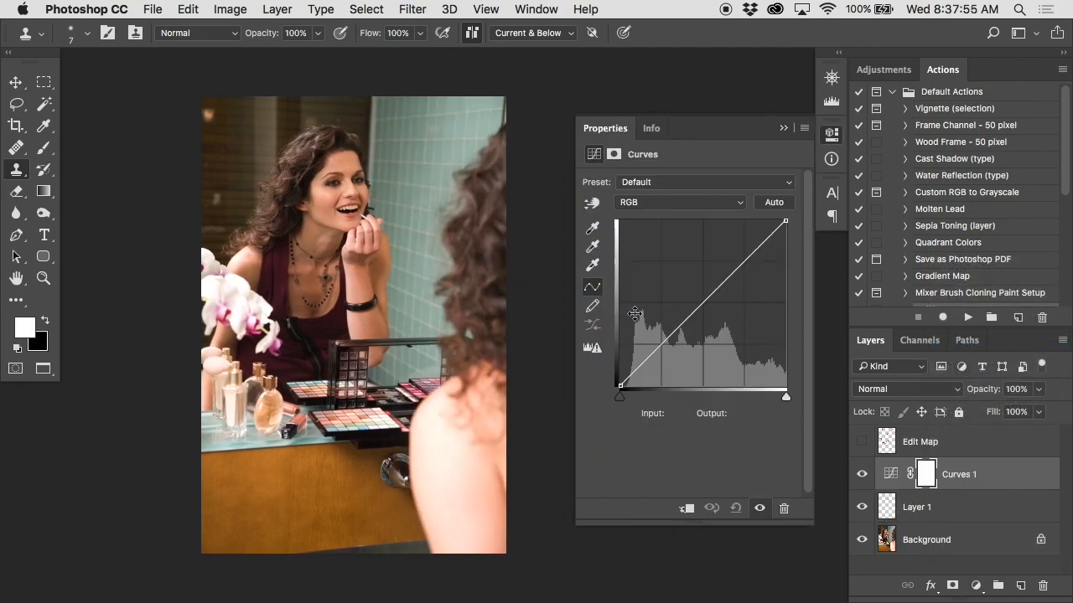
mouse_move(717, 315)
mouse_down()
mouse_move(709, 304)
mouse_move(715, 330)
mouse_up()
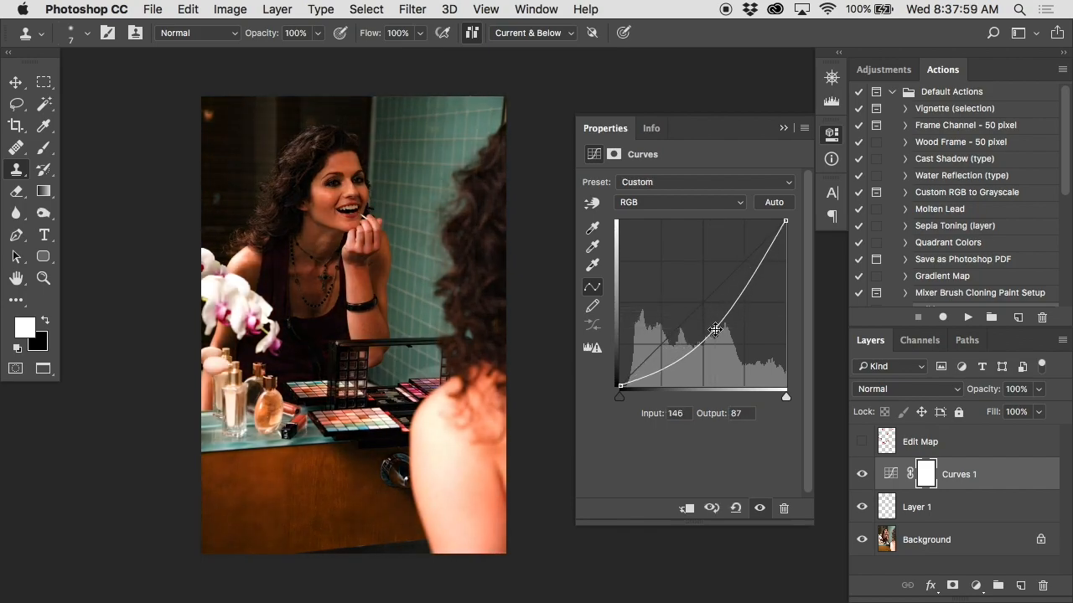
drag(714, 330, 712, 327)
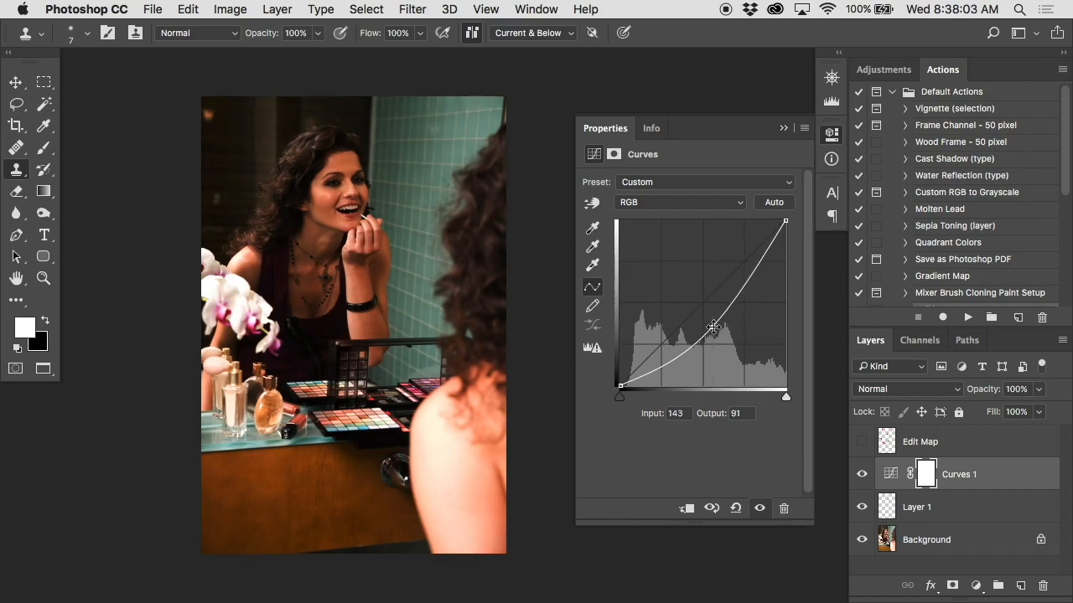
Switch to the Brush tool and enlarge the brush size to 2000
key(b)
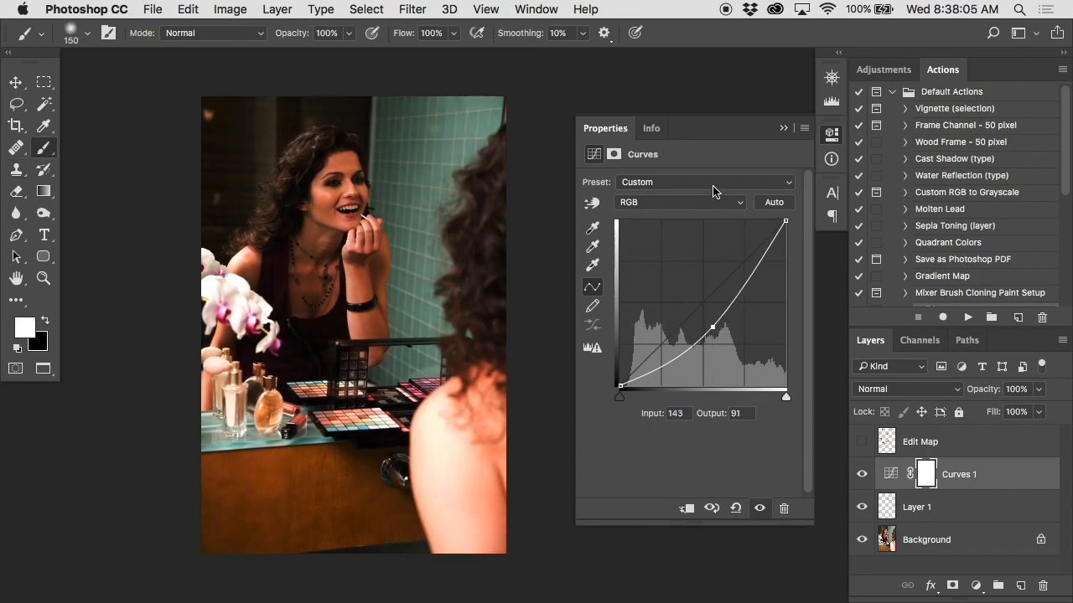
key(bracketright)
key(bracketright)
key(bracketright)
key(bracketright)
key(bracketright)
key(bracketright)
key(bracketright)
key(bracketright)
key(bracketright)
key(bracketright)
key(bracketright)
key(bracketright)
key(bracketright)
key(bracketright)
key(bracketright)
key(bracketright)
key(bracketright)
key(bracketright)
key(bracketright)
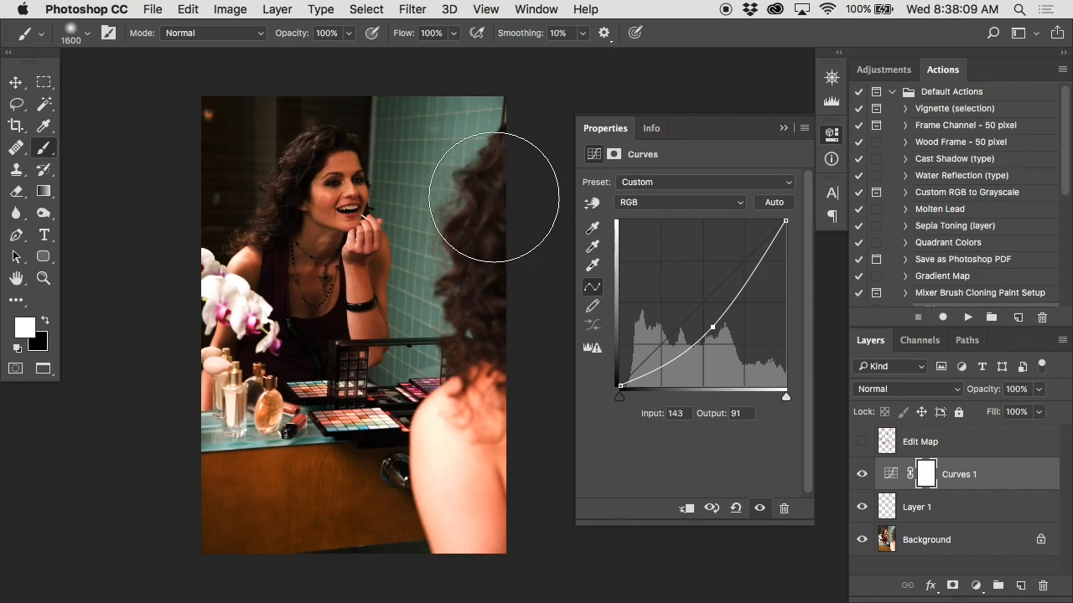
key(bracketright)
key(bracketright)
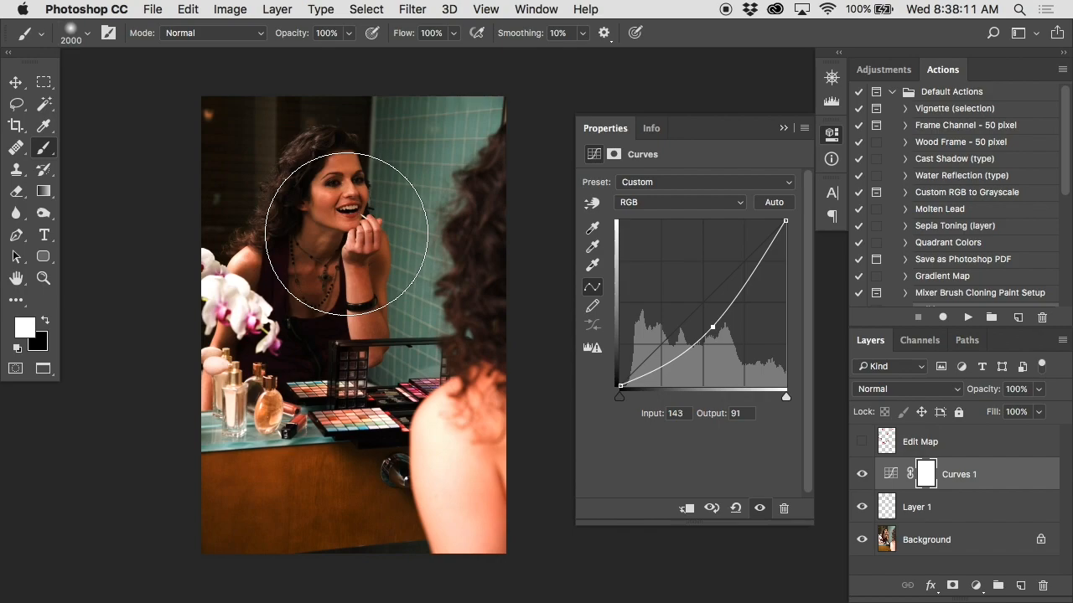
Try painting black over the center of the Curves 1 mask, compare the photo with and without the layer, and undo the painting
key(x)
mouse_move(351, 222)
mouse_down()
mouse_move(348, 265)
mouse_move(449, 289)
mouse_up()
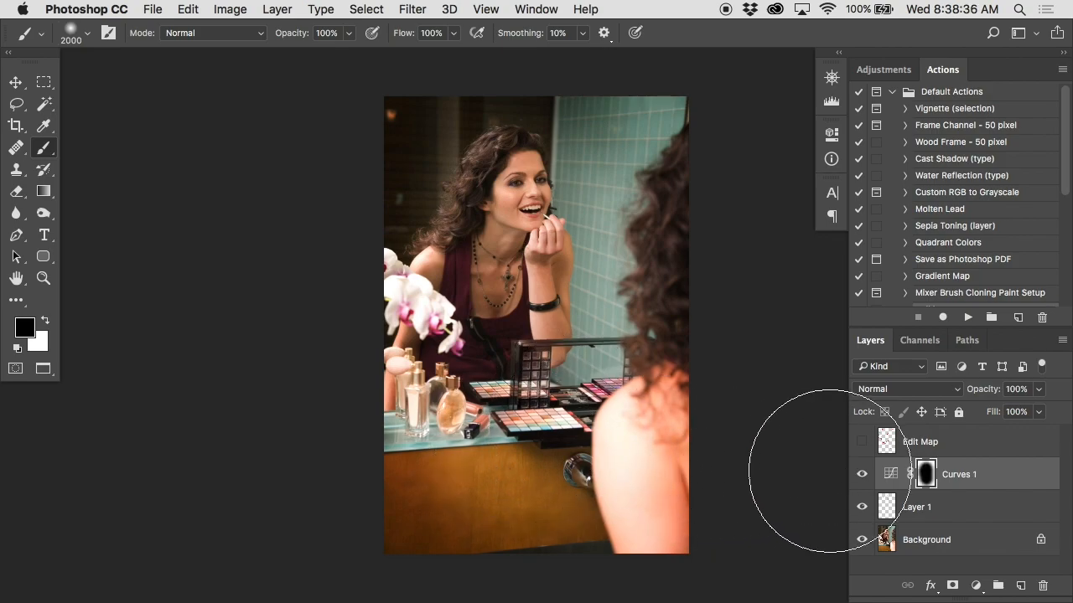
click(859, 474)
click(859, 475)
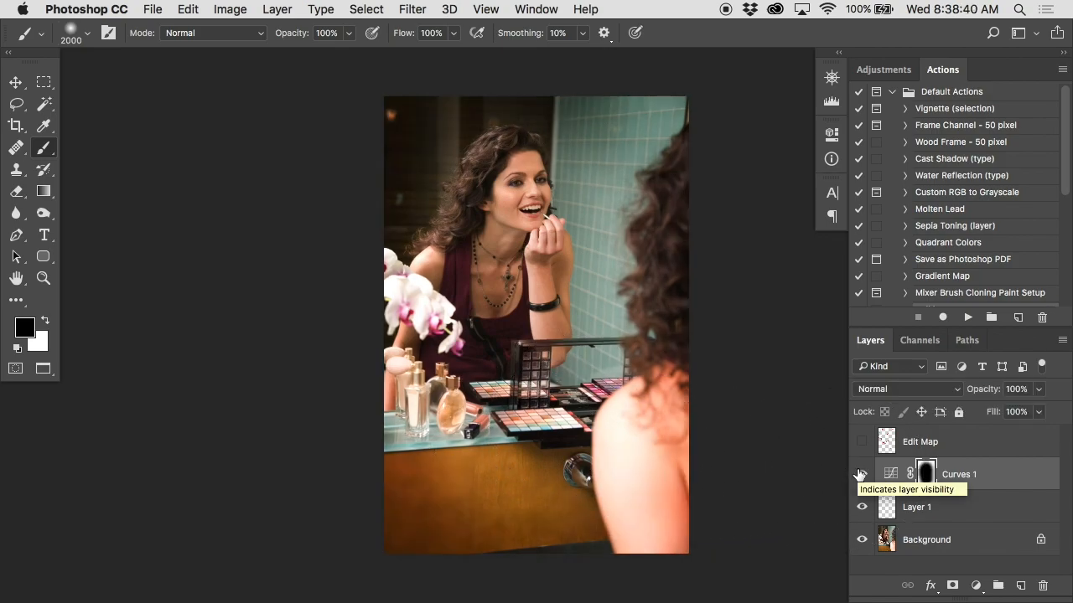
click(859, 474)
click(859, 474)
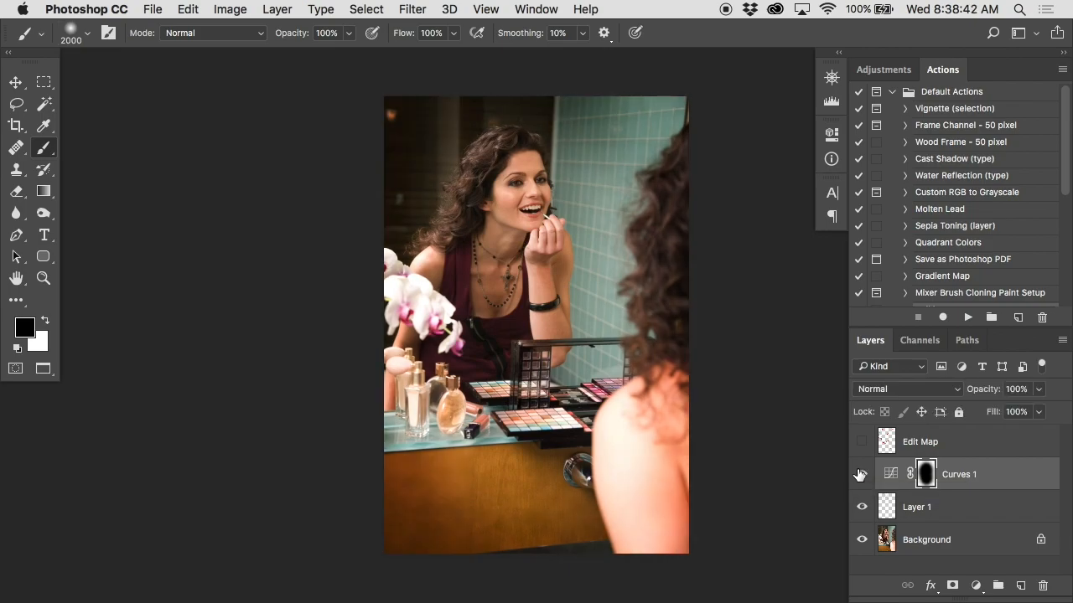
key(super+z)
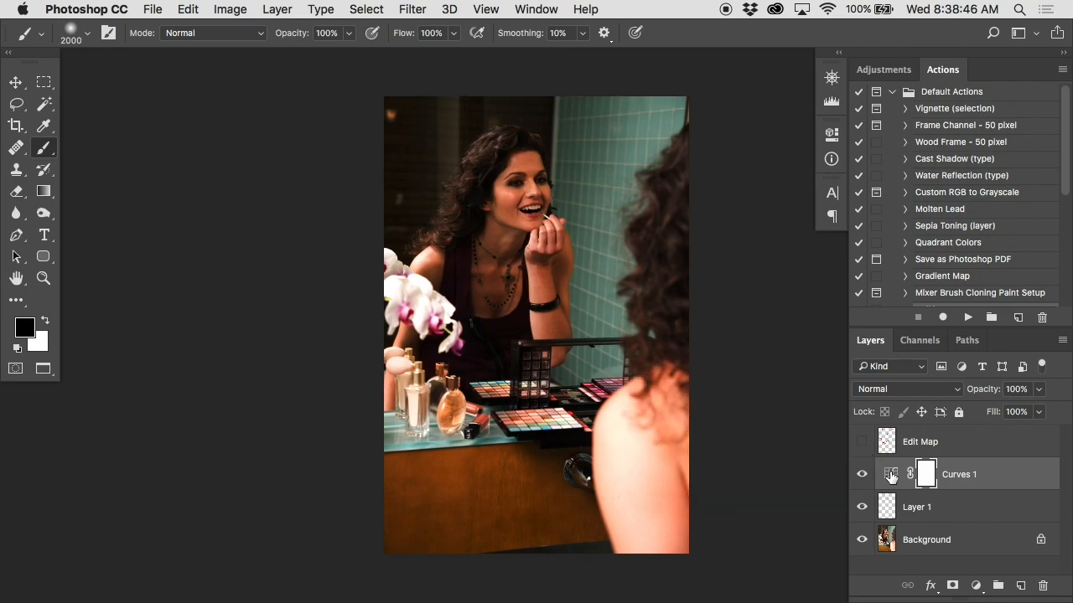
Invert the Curves 1 mask to black and paint white around the photo's edges, reducing the brush opacity to 50%
key(super+z)
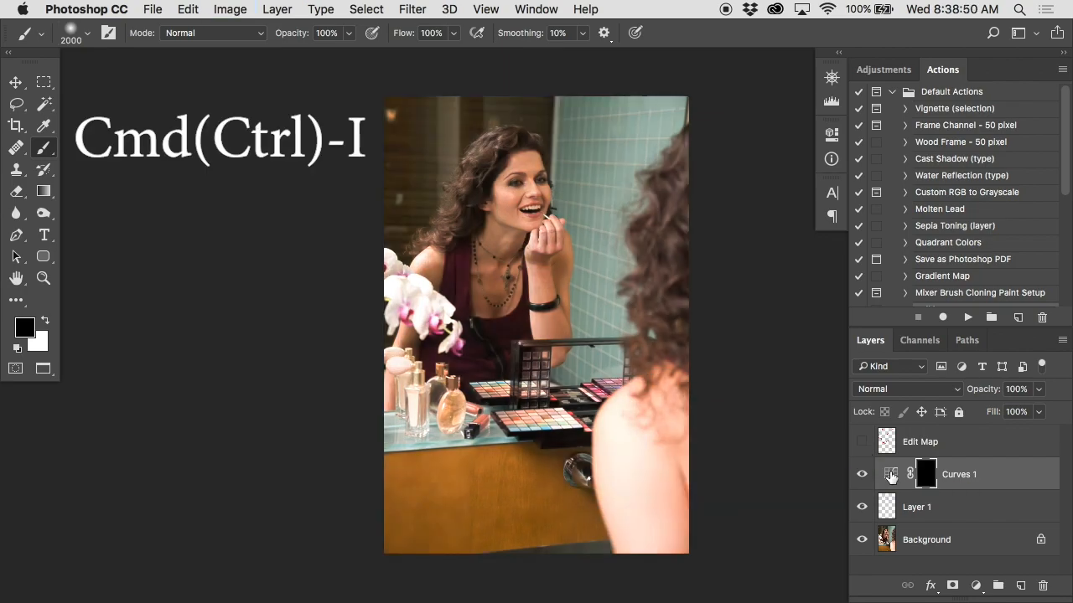
key(x)
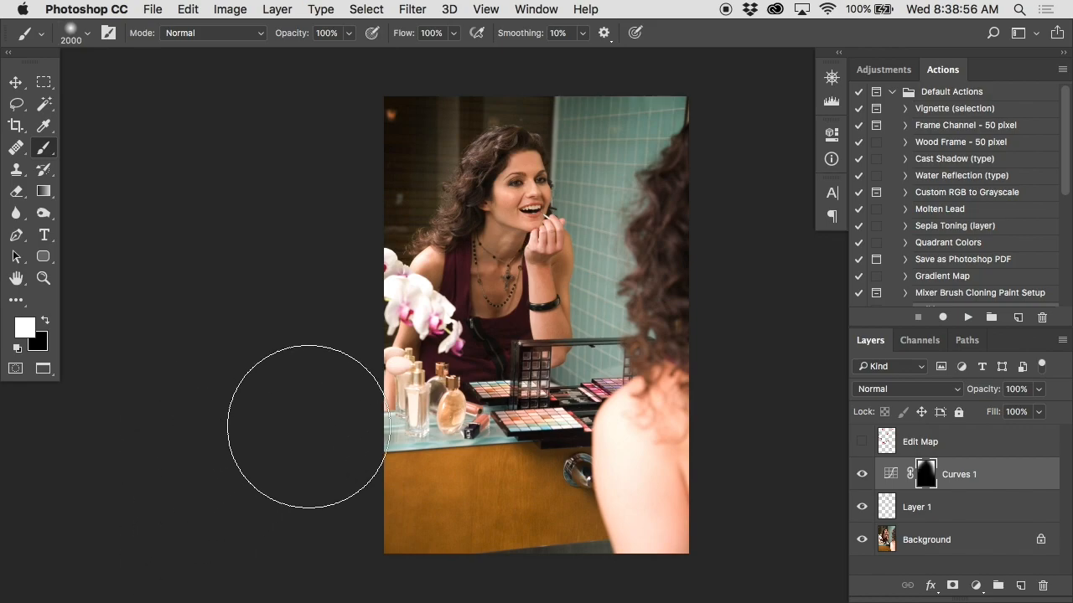
key(5)
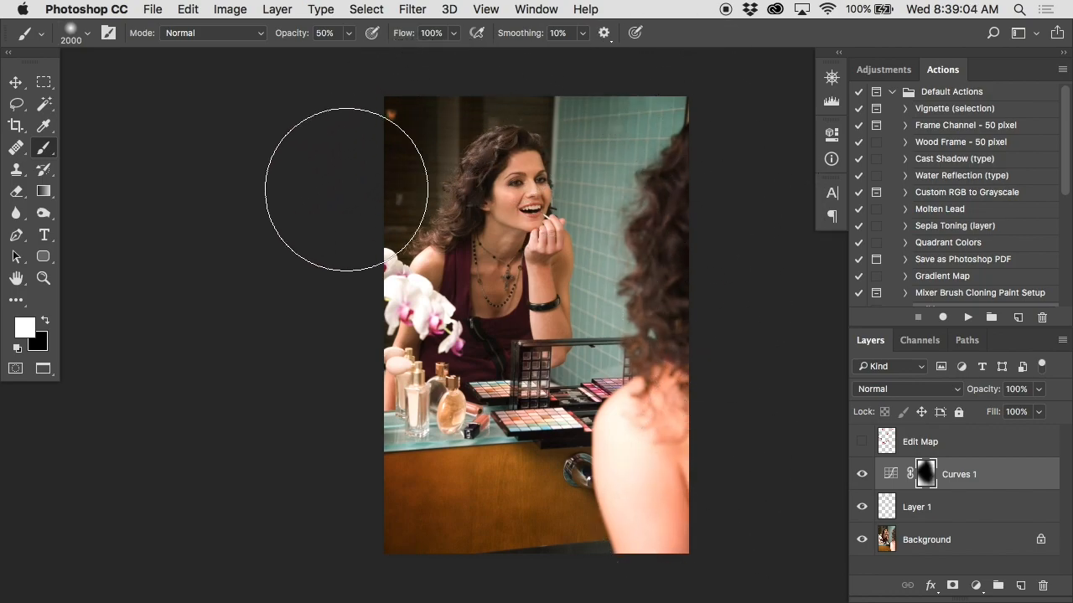
Compare the photo with and without the Curves 1 darkening and inspect the layer's mask on its own
click(861, 475)
click(859, 475)
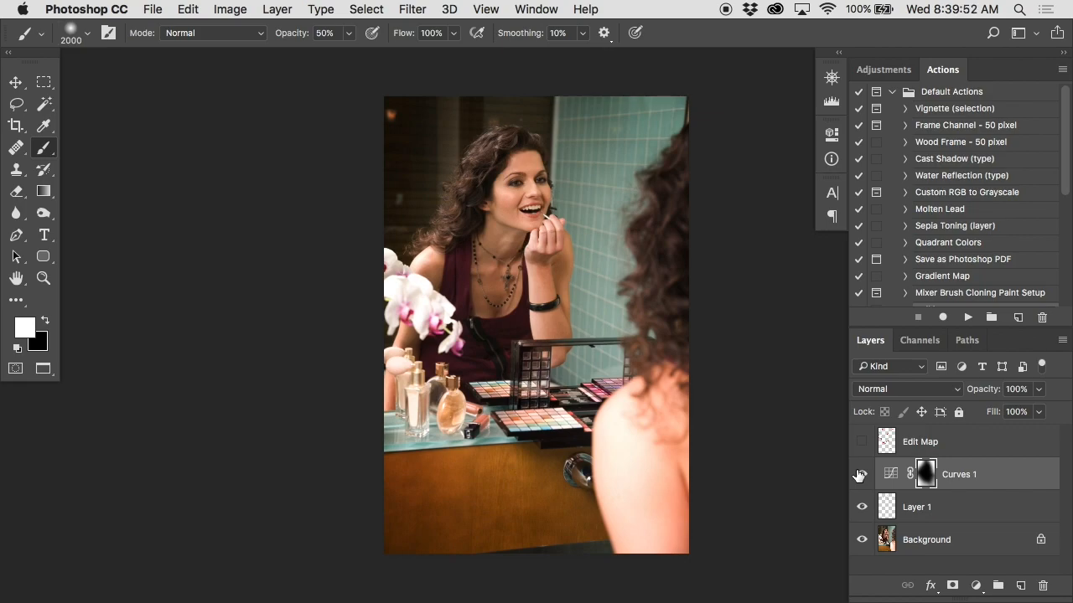
alt+click(926, 476)
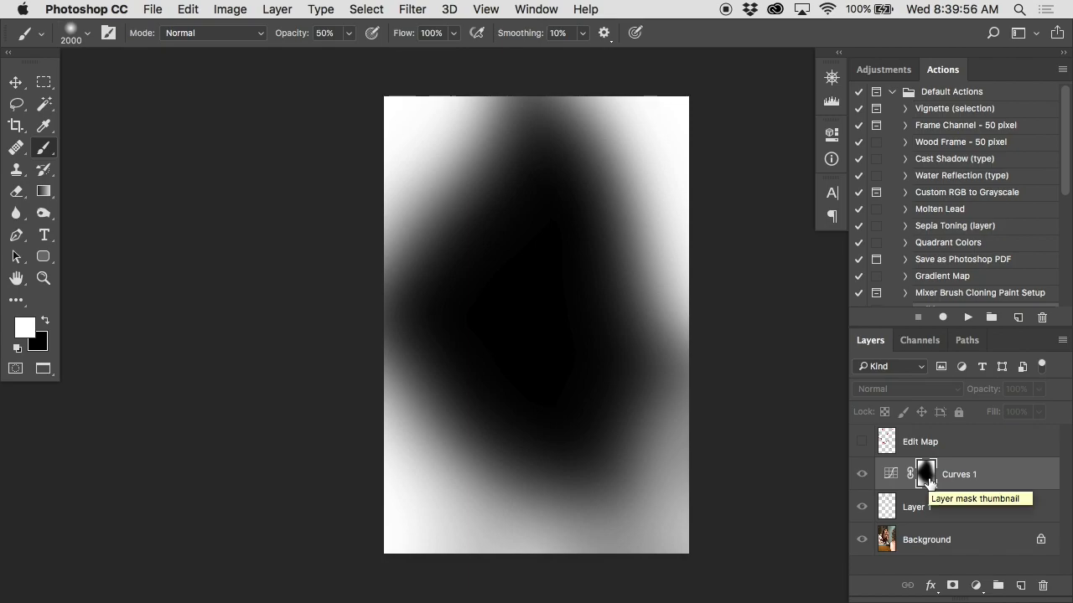
alt+click(927, 476)
drag(390, 332, 315, 328)
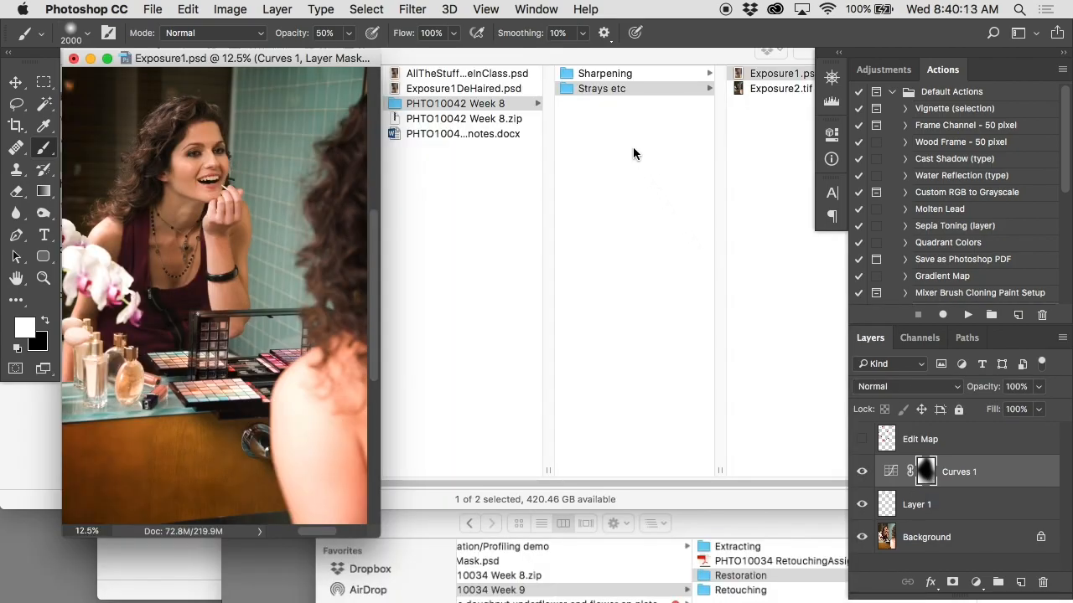
click(633, 147)
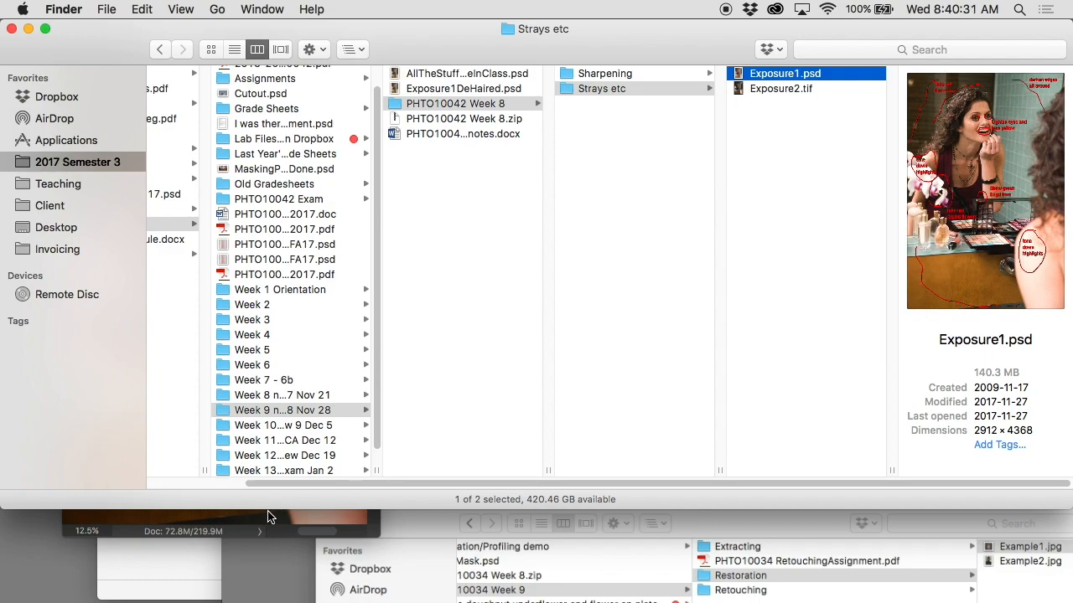
mouse_move(402, 596)
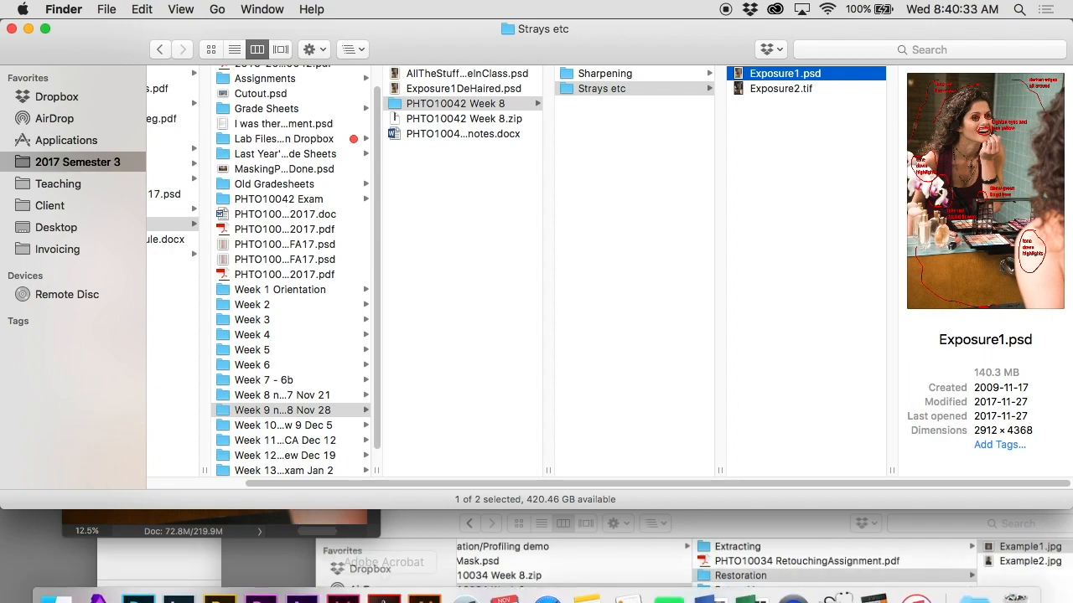
click(141, 576)
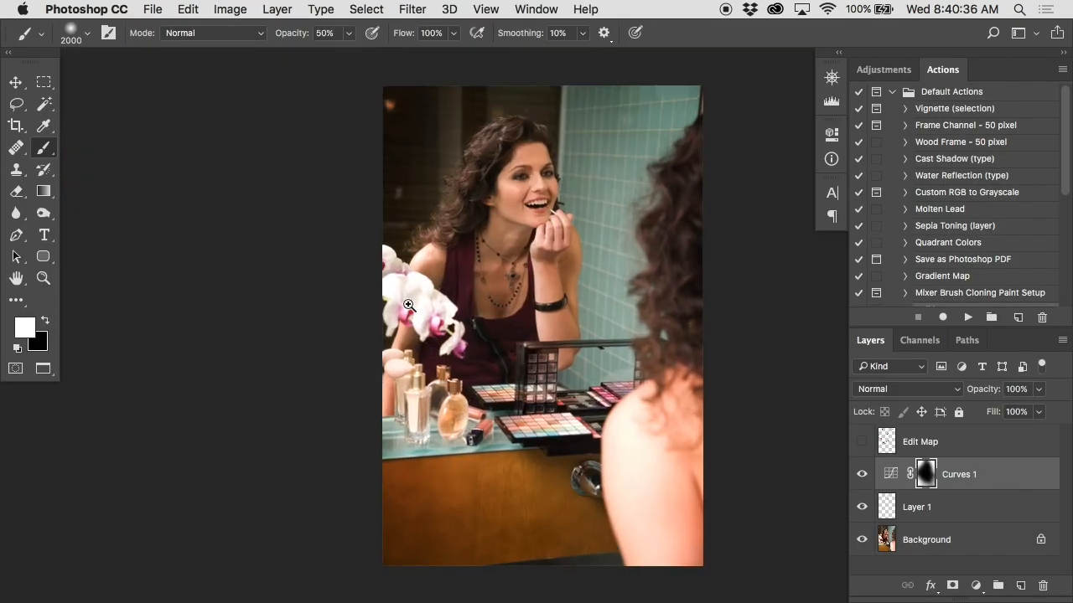
Examine the bright highlights on the orchid petals and on the foreground woman's shoulder up close
drag(408, 305, 408, 305)
scroll(408, 305, left, 10)
scroll(408, 304, up, 5)
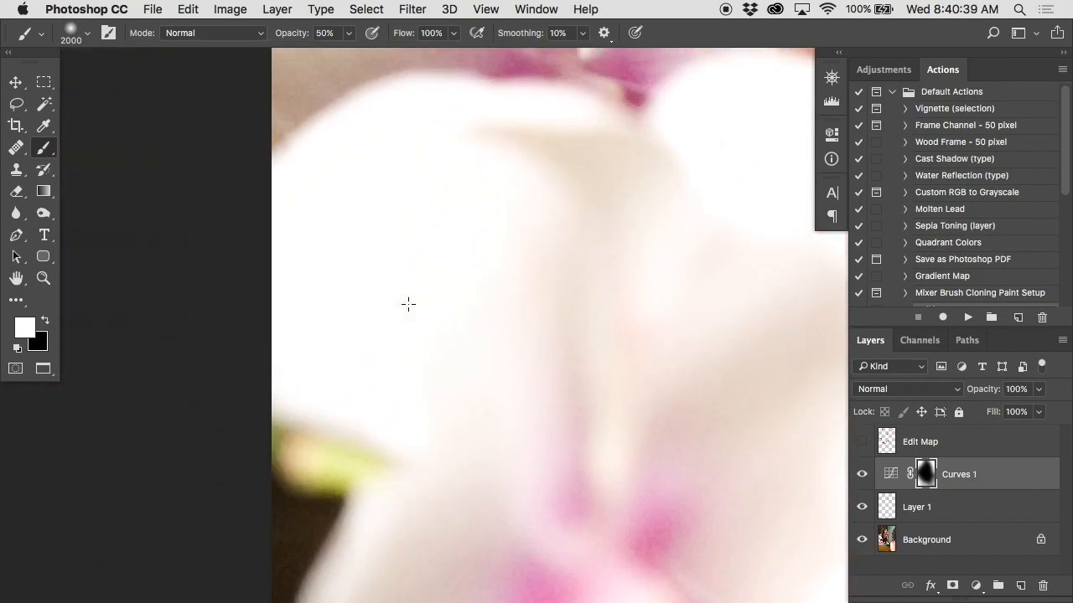
scroll(408, 304, right, 5)
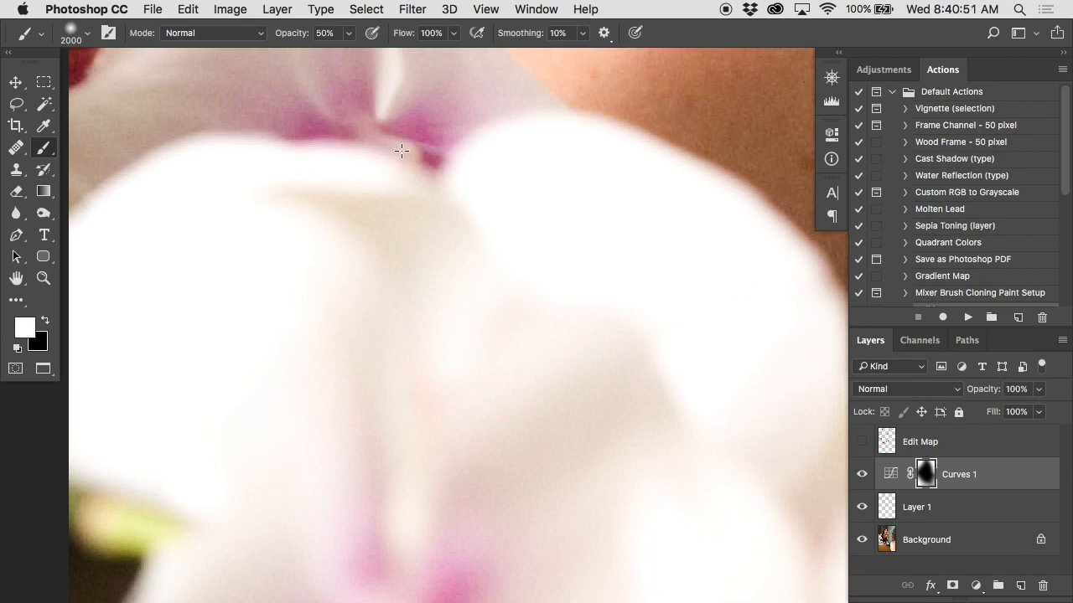
alt+click(401, 151)
scroll(401, 151, right, 8)
scroll(401, 151, down, 5)
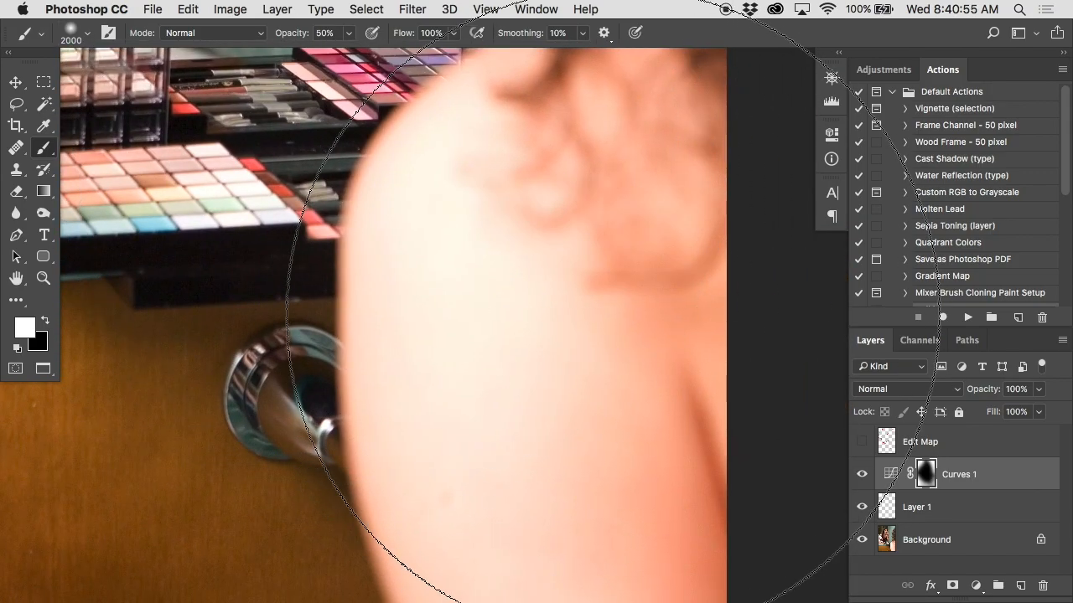
scroll(305, 277, left, 12)
scroll(305, 277, up, 7)
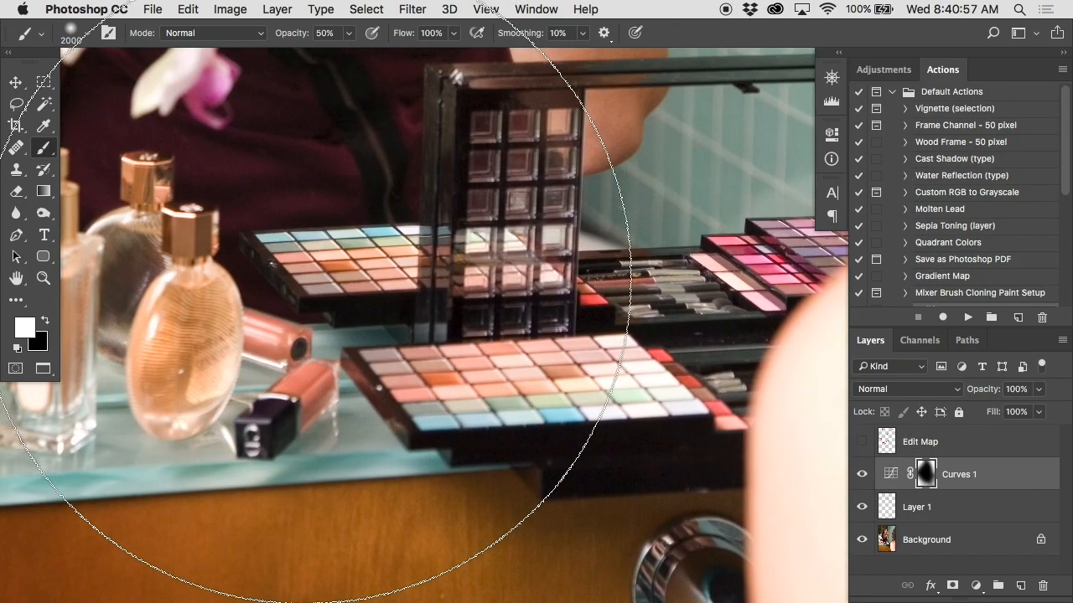
scroll(305, 276, right, 3)
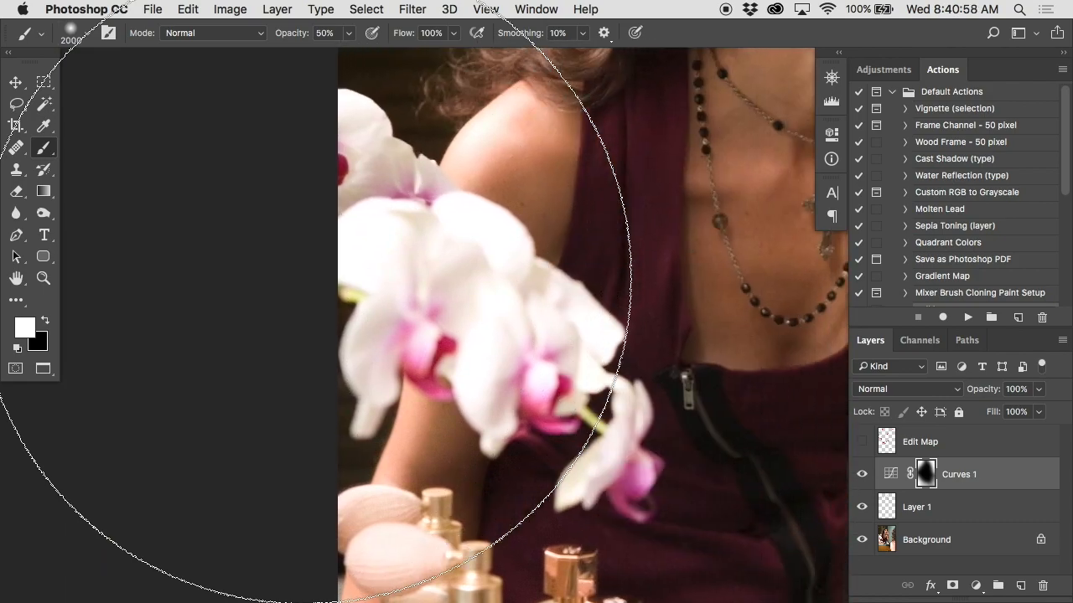
Inspect the orchid highlights in the Red, Green and Blue channels individually, and return to the RGB composite
click(919, 340)
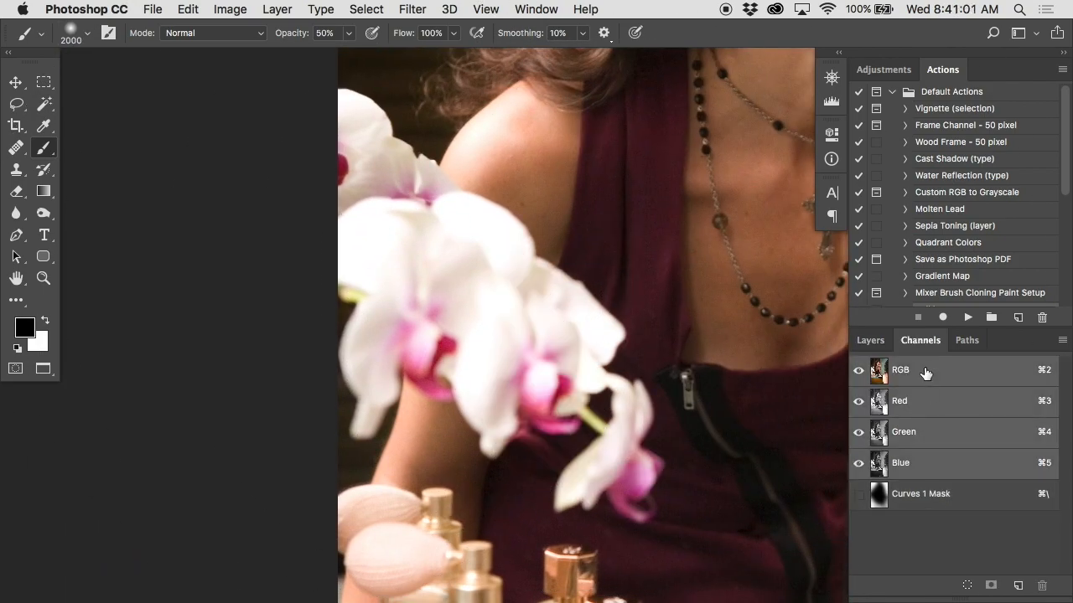
click(907, 407)
scroll(522, 230, up, 5)
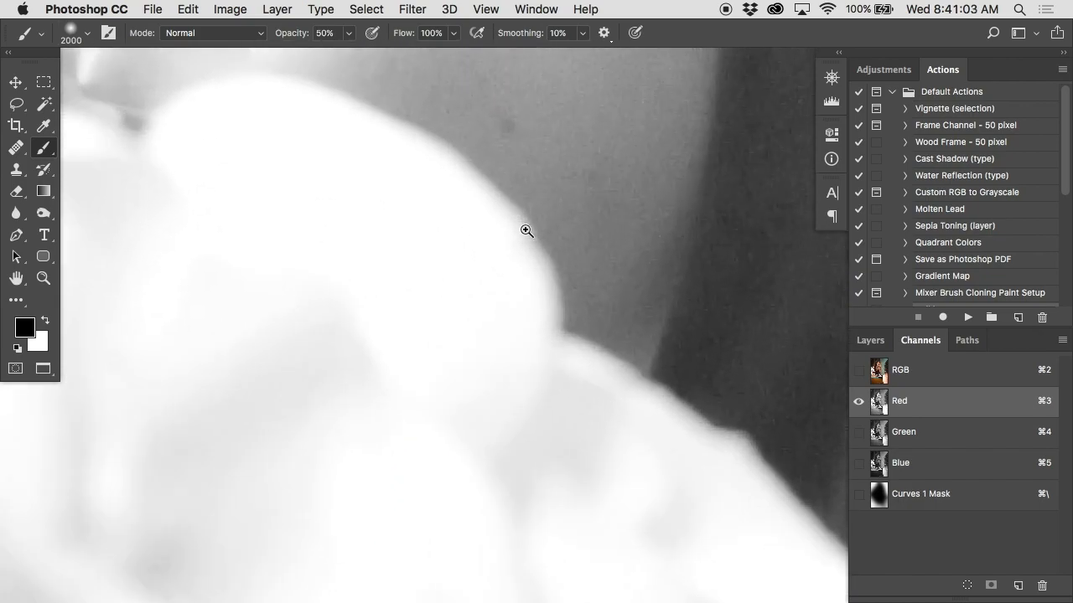
click(915, 427)
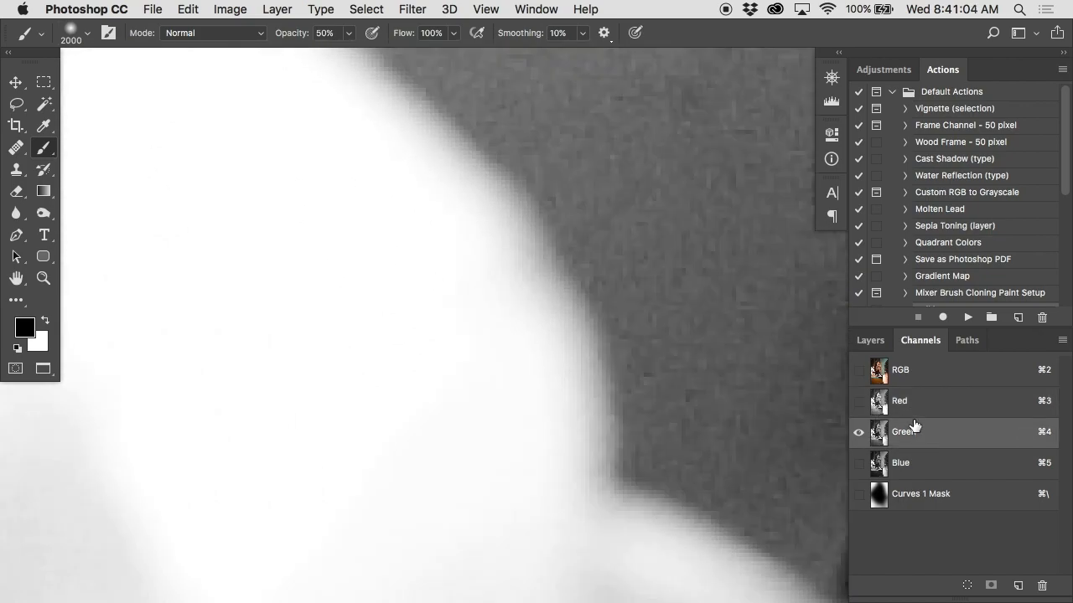
click(912, 463)
click(920, 372)
scroll(561, 324, down, 5)
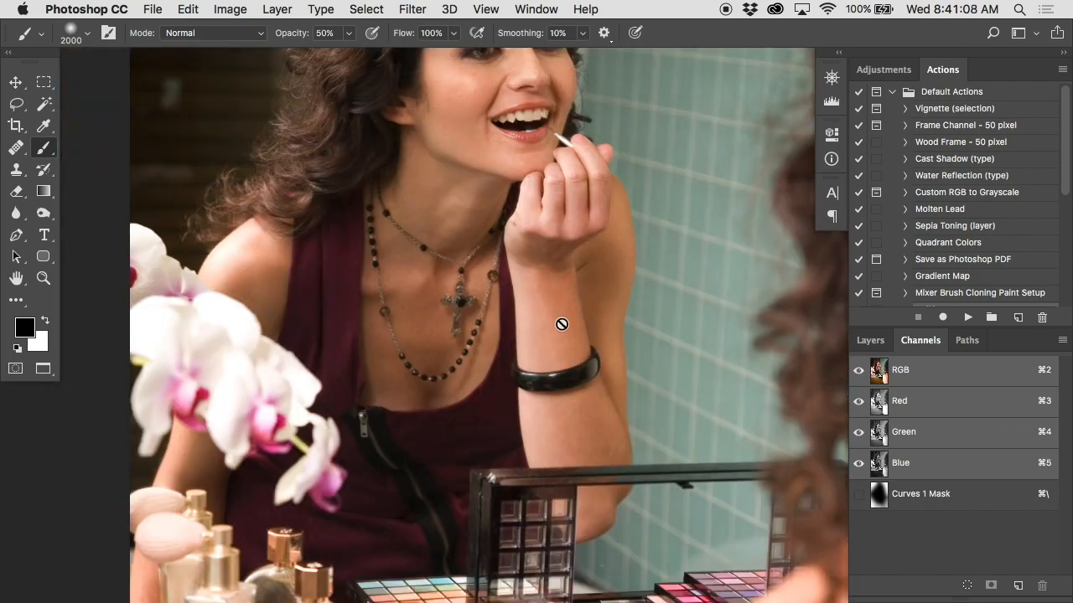
Check the photo's shadow and highlight clipping with a temporary Levels adjustment layer above Edit Map, and delete that layer
click(870, 340)
click(966, 451)
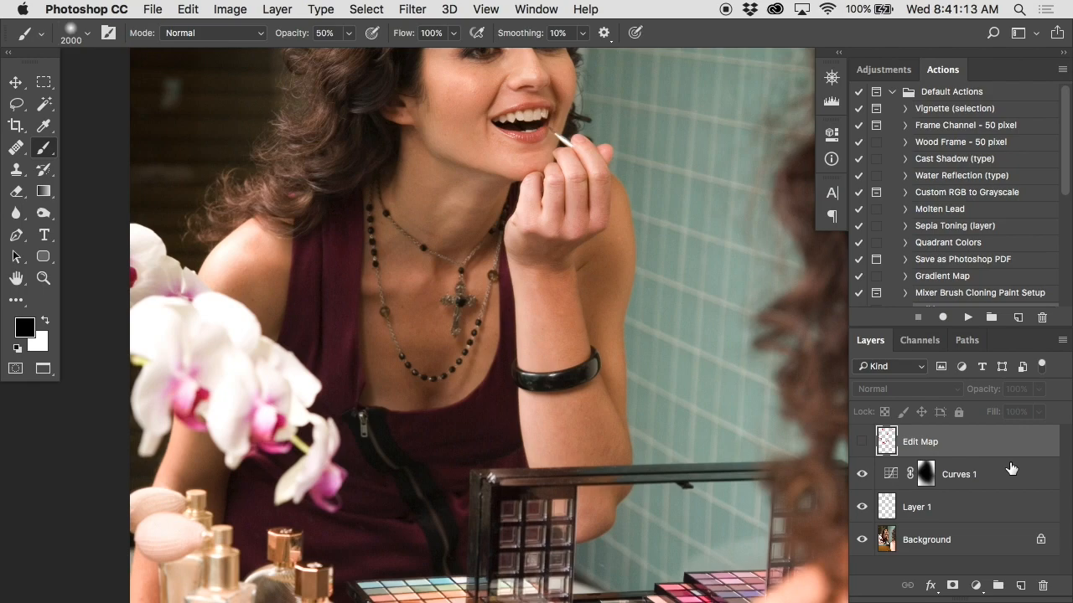
click(975, 585)
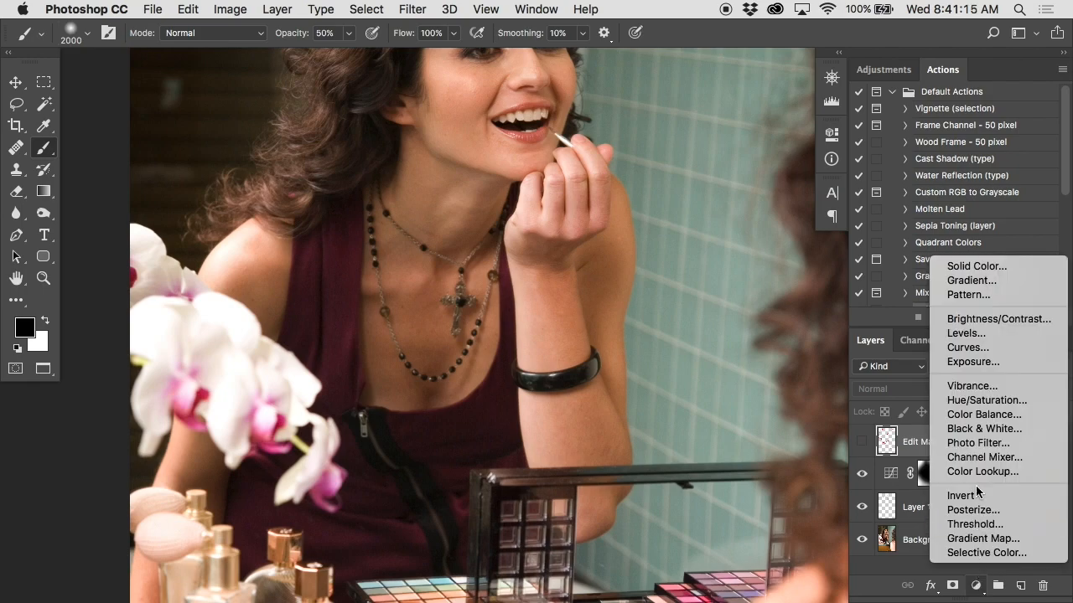
click(965, 333)
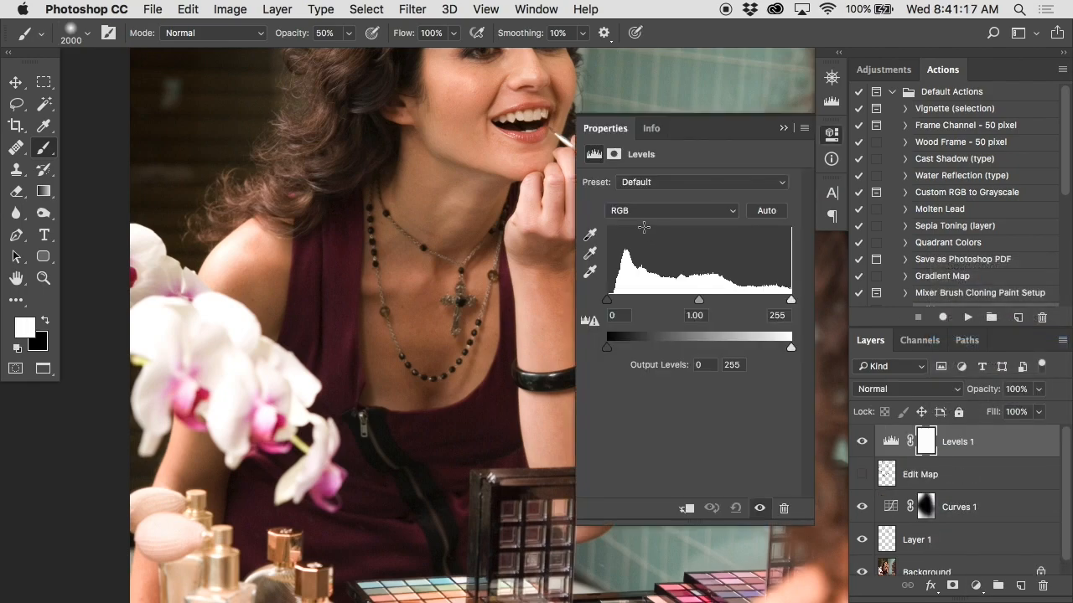
alt+click(462, 234)
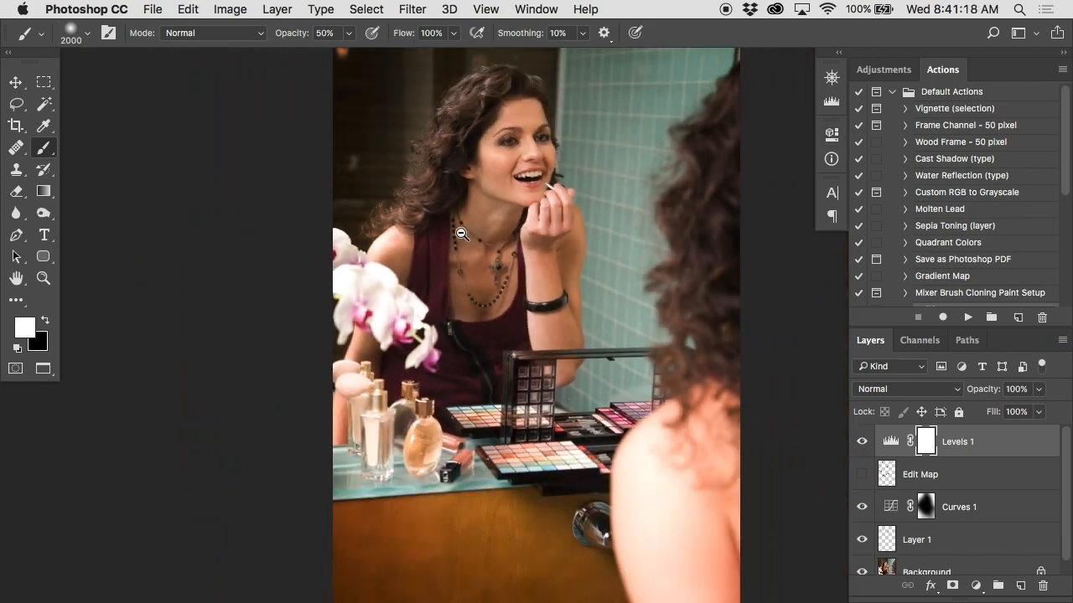
key(x)
double_click(890, 444)
scroll(459, 392, right, 5)
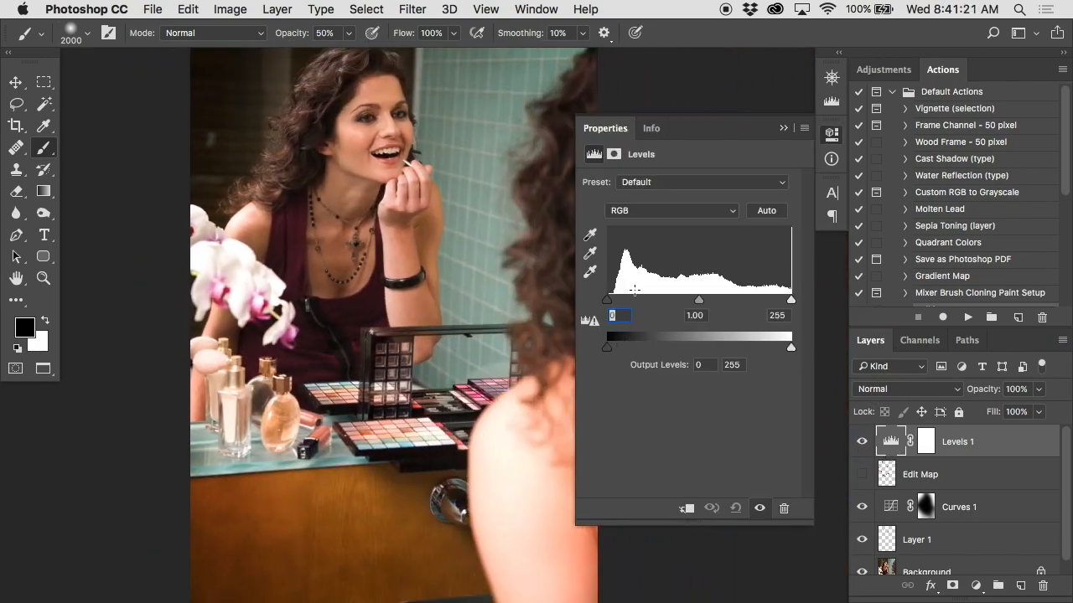
alt+drag(613, 300, 597, 302)
alt+drag(791, 302, 801, 306)
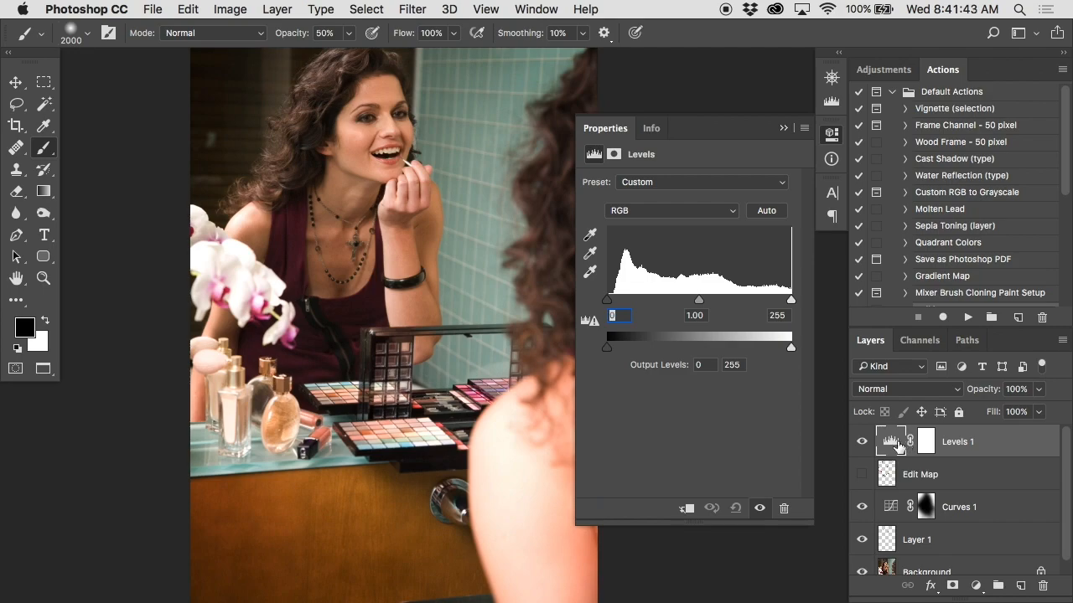
drag(893, 444, 1042, 586)
Show the Edit Map layer, review its notes around the woman's eyes and teeth, and hide the map again
click(861, 442)
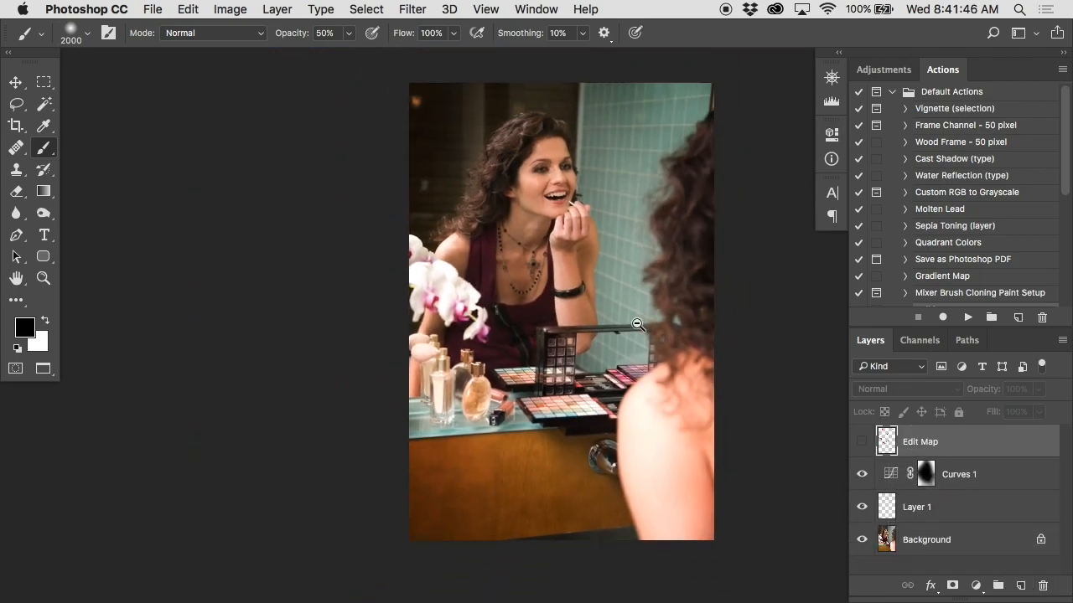
scroll(636, 324, right, 5)
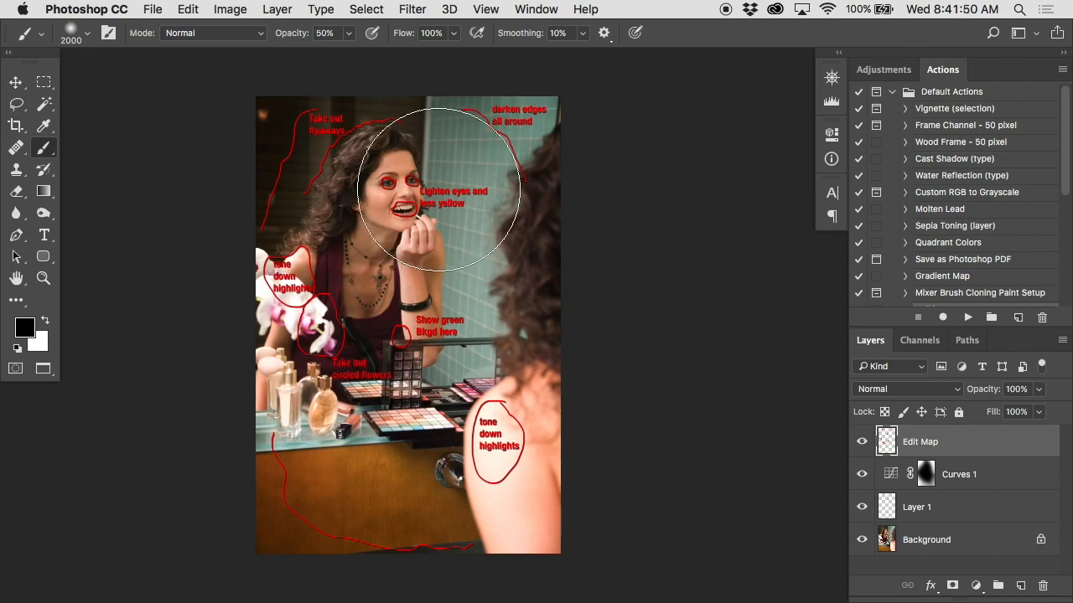
super+click(410, 193)
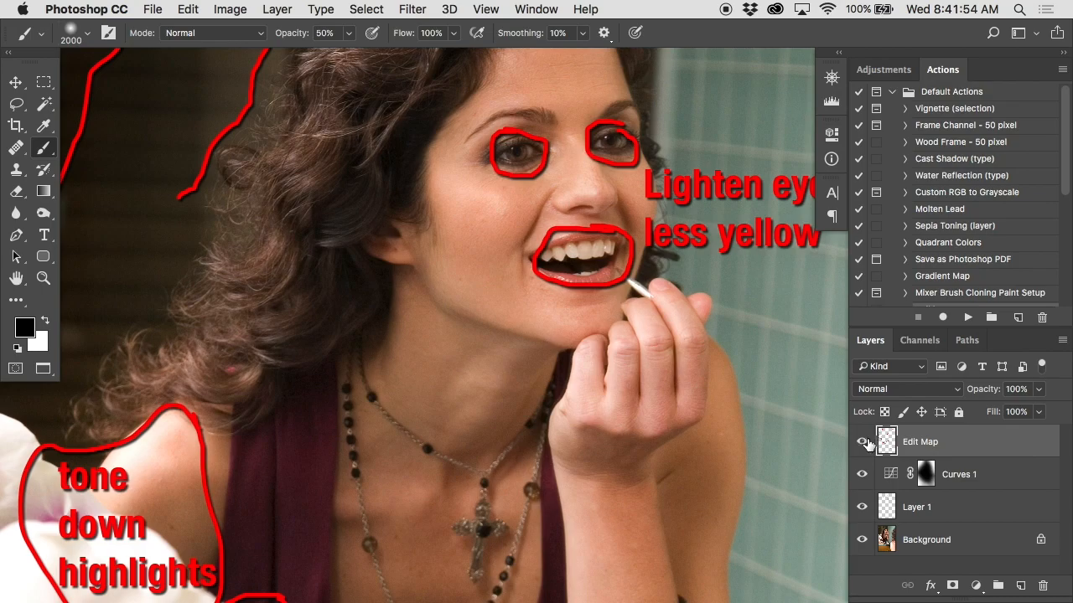
click(861, 443)
Add a Hue/Saturation adjustment layer above Curves 1 and set its Saturation to -100
super+click(672, 201)
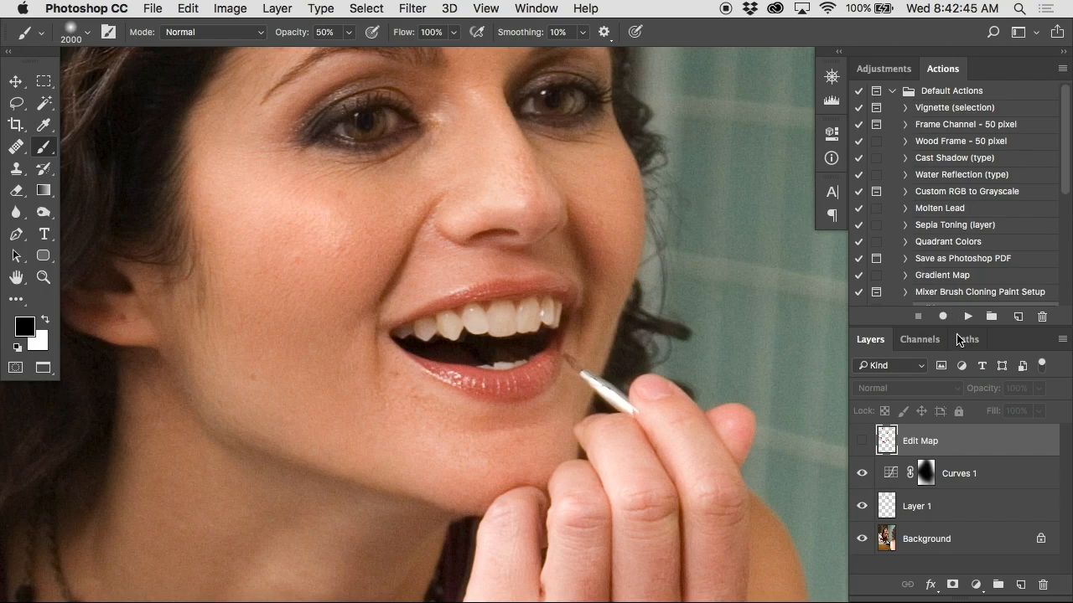
click(988, 486)
click(977, 585)
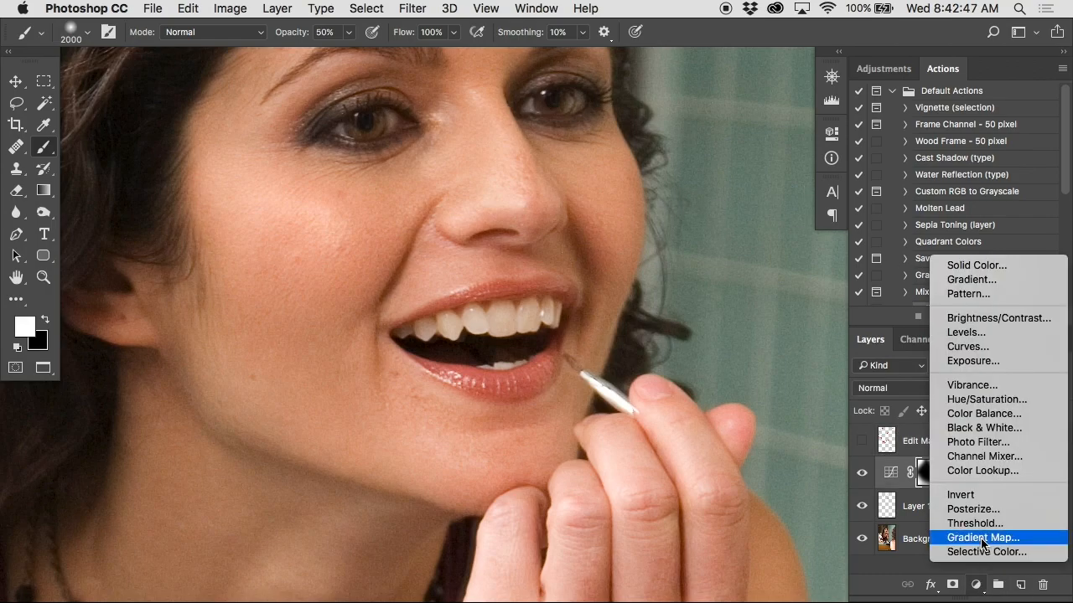
click(1003, 400)
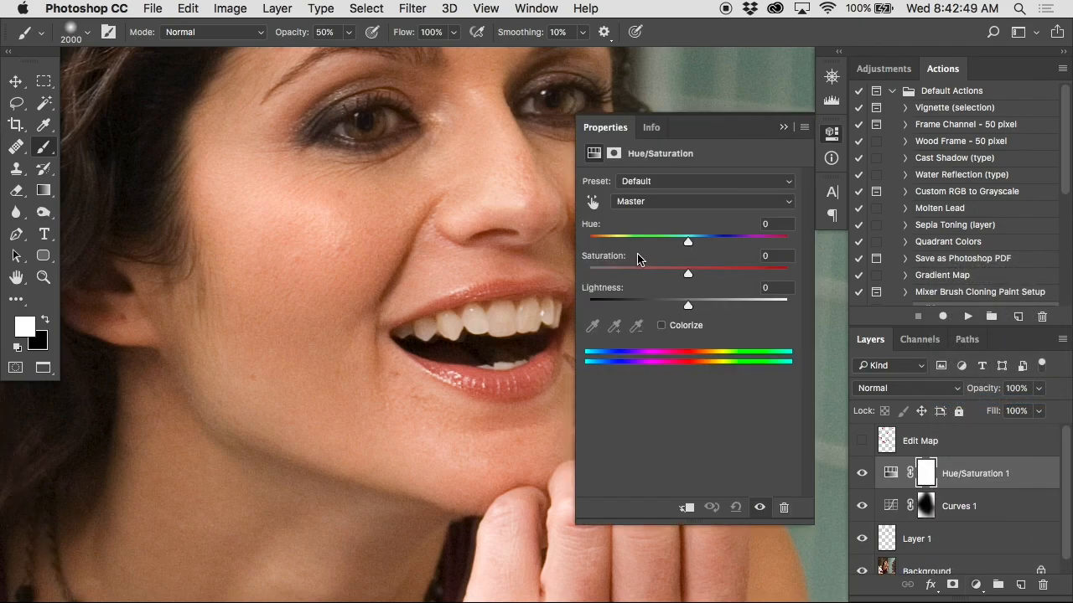
drag(515, 252, 420, 208)
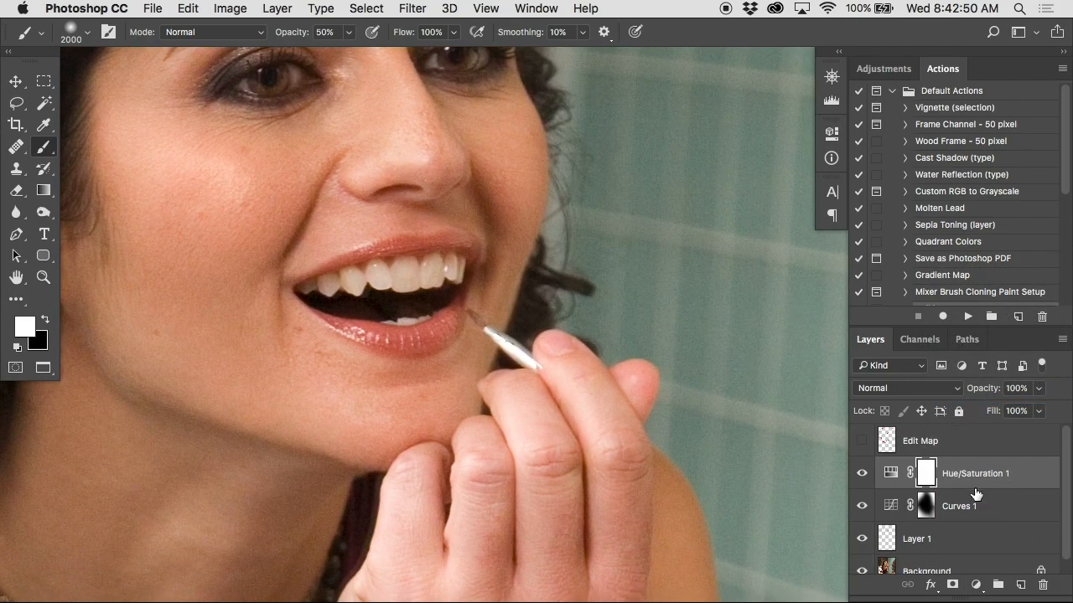
double_click(890, 471)
drag(687, 277, 586, 275)
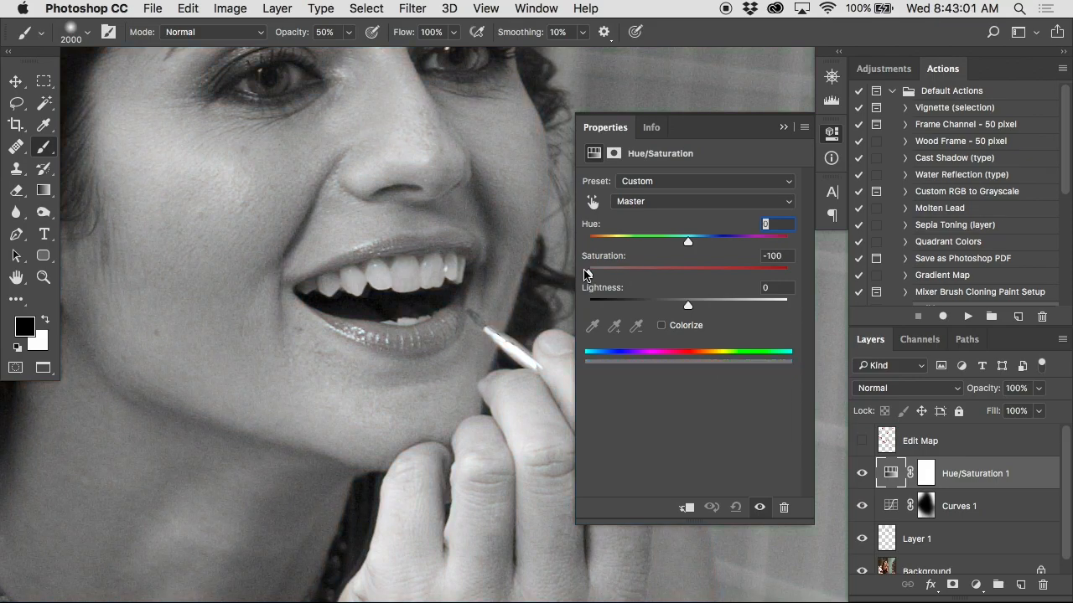
drag(584, 270, 636, 271)
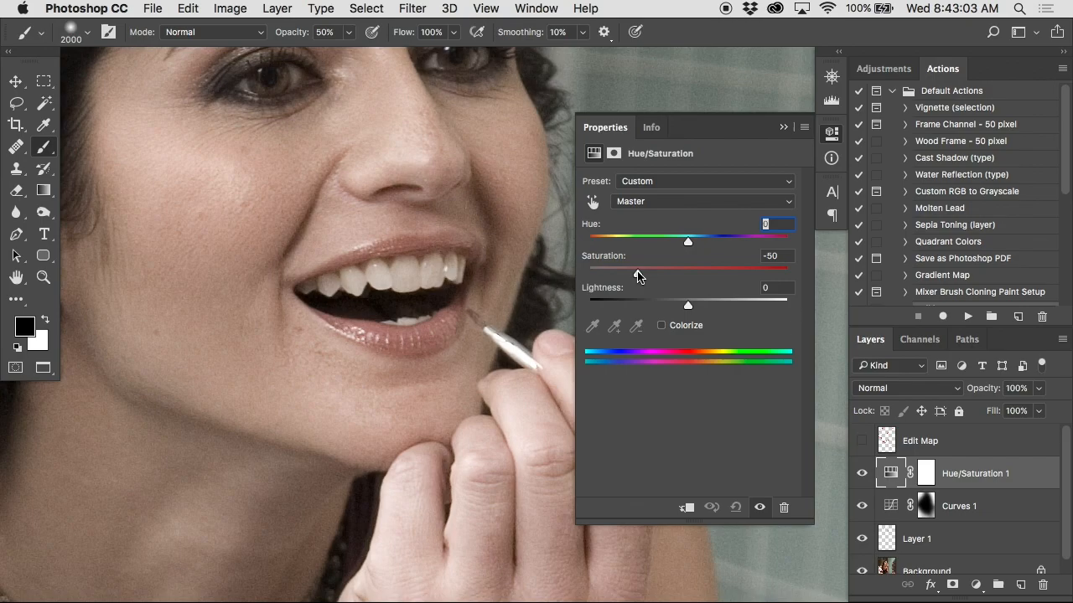
drag(637, 274, 586, 274)
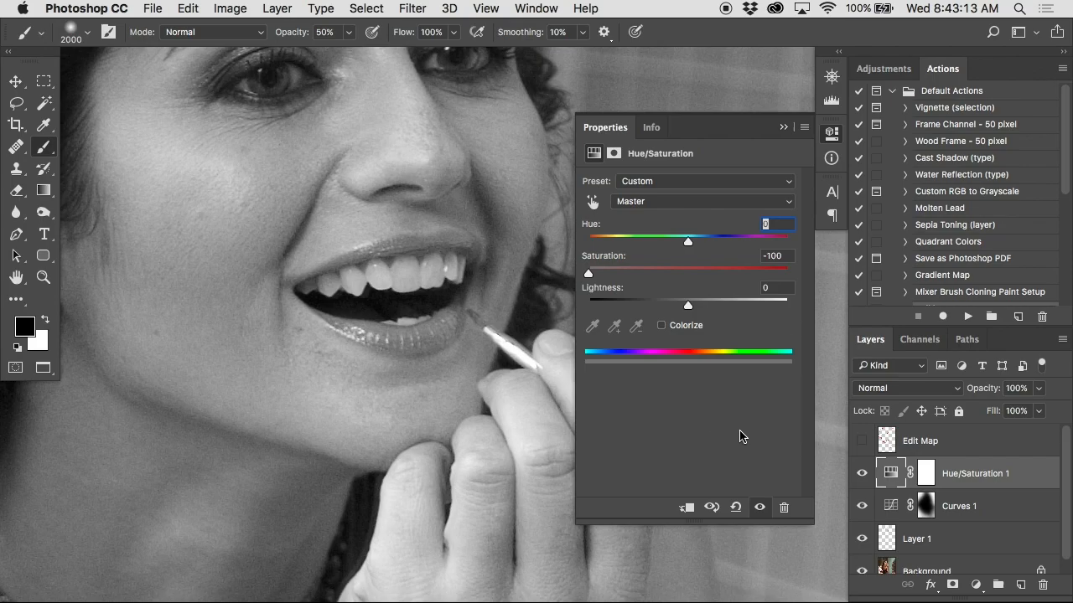
Invert the Hue/Saturation 1 mask to black and paint white over the teeth with a size 9 brush at 50% opacity
click(923, 476)
key(super+i)
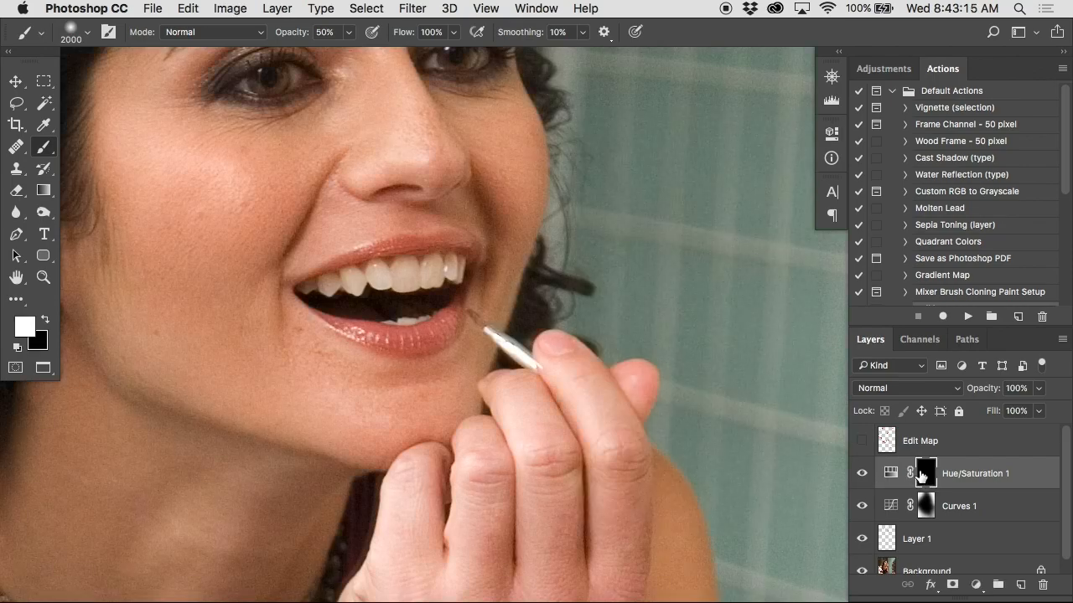
scroll(355, 282, up, 5)
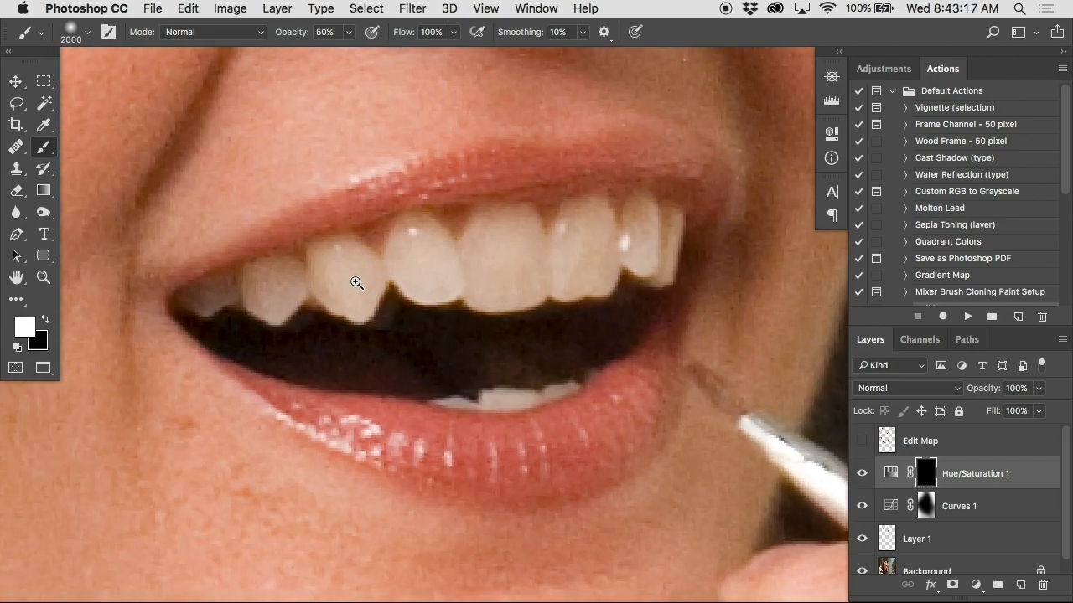
key(bracketleft)
key(bracketleft)
key(bracketleft)
key(bracketleft)
key(bracketleft)
key(bracketleft)
key(bracketleft)
key(bracketleft)
key(bracketleft)
key(bracketleft)
key(bracketleft)
key(bracketleft)
key(bracketleft)
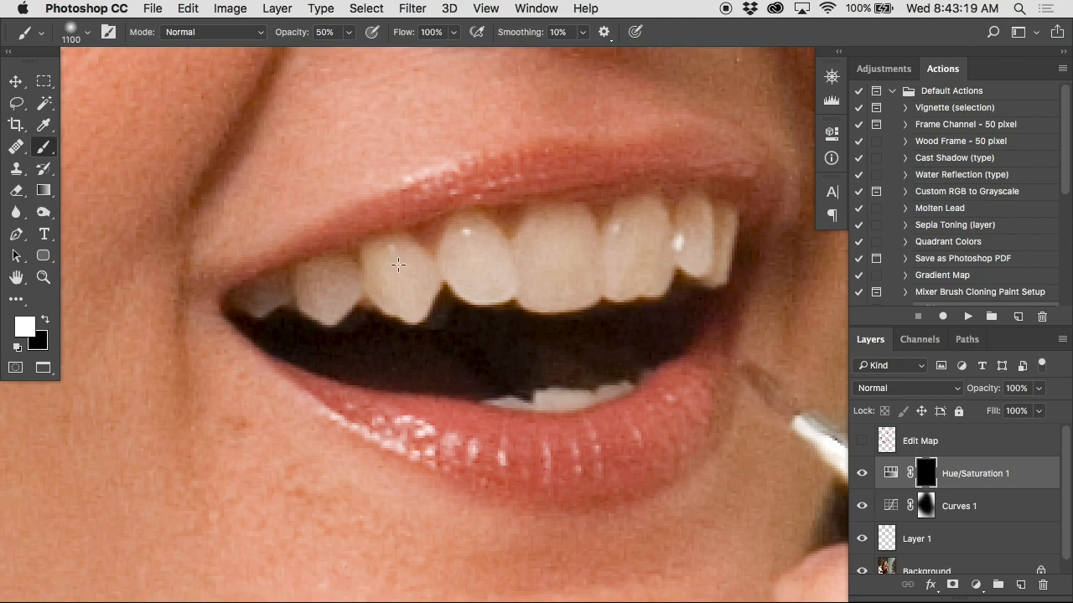
key(bracketleft)
key(bracketleft)
key(bracketleft)
key(bracketleft)
key(bracketleft)
key(bracketleft)
key(bracketleft)
key(bracketleft)
key(bracketleft)
key(bracketleft)
key(bracketleft)
key(bracketleft)
key(bracketleft)
key(bracketleft)
key(bracketleft)
key(bracketleft)
key(bracketleft)
key(bracketright)
mouse_move(415, 254)
mouse_down()
mouse_move(394, 241)
mouse_move(369, 249)
mouse_move(367, 275)
mouse_move(345, 276)
mouse_move(341, 259)
mouse_move(348, 266)
mouse_move(300, 268)
mouse_move(295, 280)
mouse_move(238, 298)
mouse_move(260, 308)
mouse_move(290, 295)
mouse_move(258, 298)
mouse_move(344, 276)
mouse_move(297, 277)
mouse_move(330, 316)
mouse_move(365, 288)
mouse_move(295, 307)
mouse_move(374, 293)
mouse_move(415, 312)
mouse_move(431, 297)
mouse_move(427, 266)
mouse_move(398, 250)
mouse_move(388, 297)
mouse_move(397, 265)
mouse_move(399, 305)
mouse_move(395, 281)
mouse_move(425, 274)
mouse_move(375, 276)
mouse_move(444, 276)
mouse_move(446, 235)
mouse_move(461, 223)
mouse_move(501, 246)
mouse_move(508, 290)
mouse_move(500, 294)
mouse_move(470, 292)
mouse_move(455, 275)
mouse_move(449, 258)
mouse_move(465, 233)
mouse_move(480, 273)
mouse_move(505, 290)
mouse_move(447, 271)
mouse_move(412, 302)
mouse_move(508, 263)
mouse_move(538, 211)
mouse_move(555, 209)
mouse_move(586, 218)
mouse_move(599, 273)
mouse_move(586, 293)
mouse_move(548, 302)
mouse_move(523, 288)
mouse_move(587, 285)
mouse_move(622, 211)
mouse_move(651, 200)
mouse_move(665, 242)
mouse_move(701, 205)
mouse_move(705, 216)
mouse_move(726, 213)
mouse_move(714, 277)
mouse_move(689, 256)
mouse_move(600, 294)
mouse_up()
drag(621, 387, 511, 402)
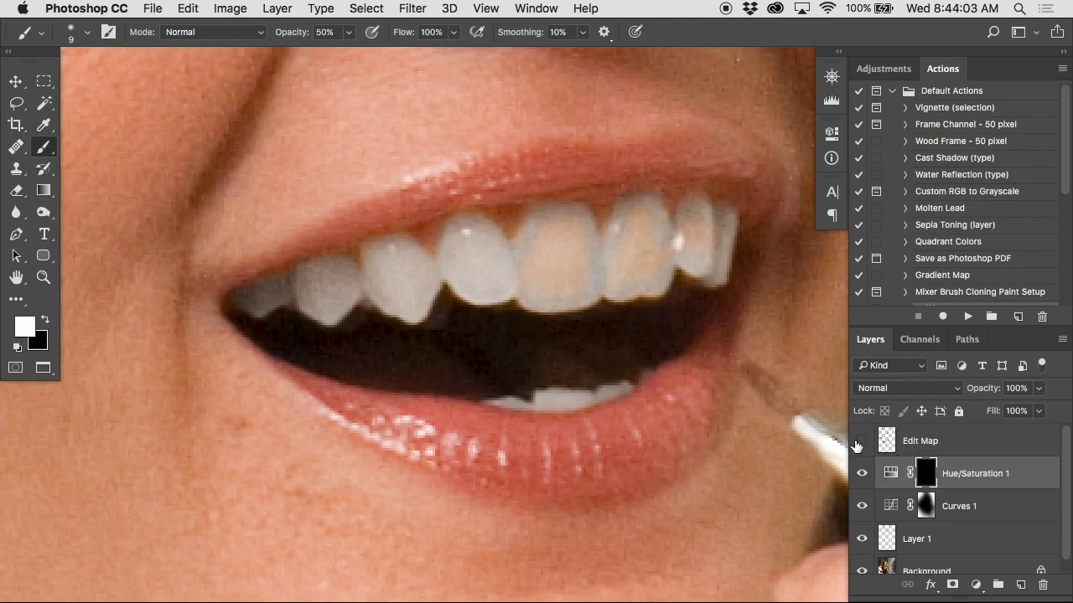
Display the Hue/Saturation 1 mask on its own and brighten its gray brush strokes to white with Levels
alt+click(925, 476)
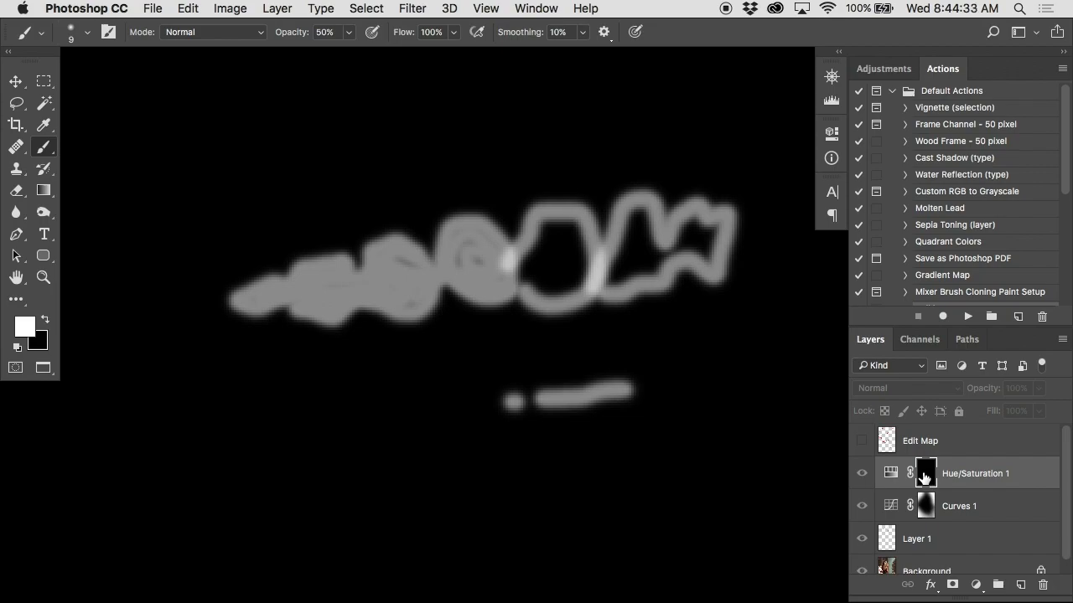
key(super+l)
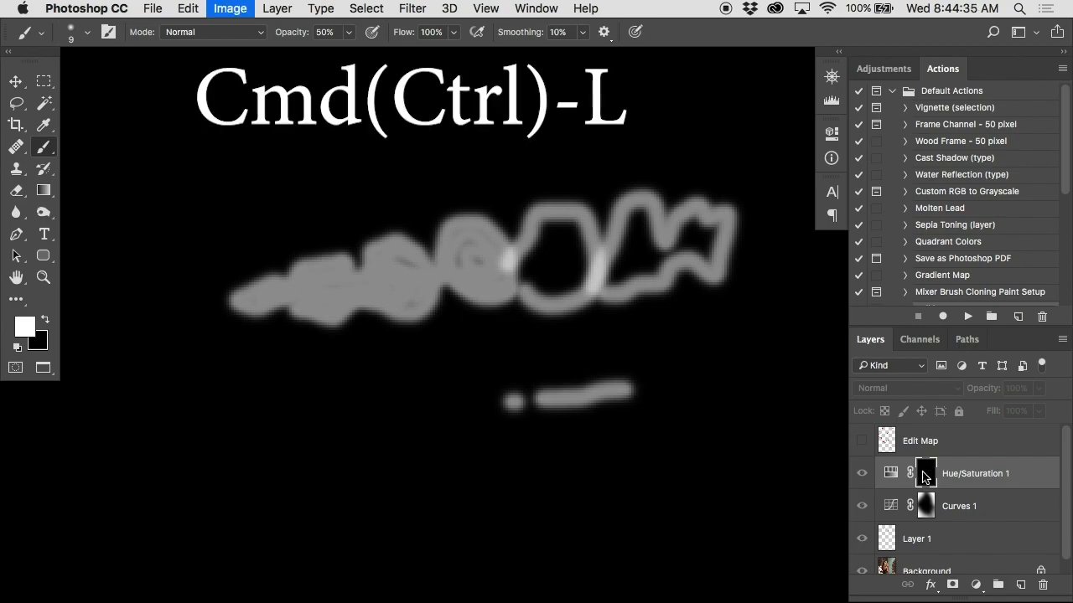
scroll(458, 404, right, 3)
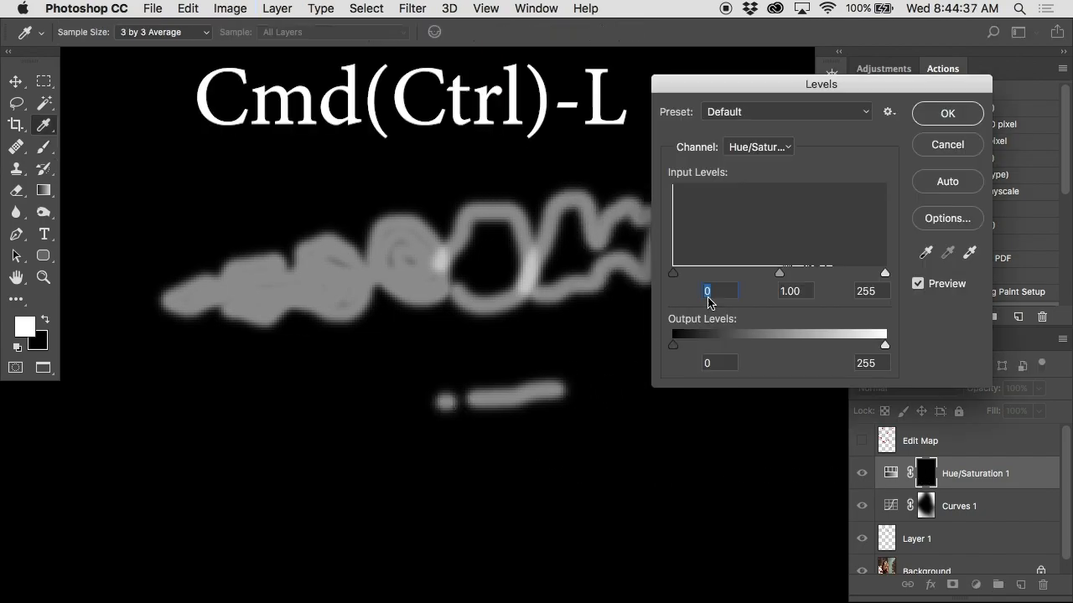
drag(881, 272, 778, 275)
click(939, 118)
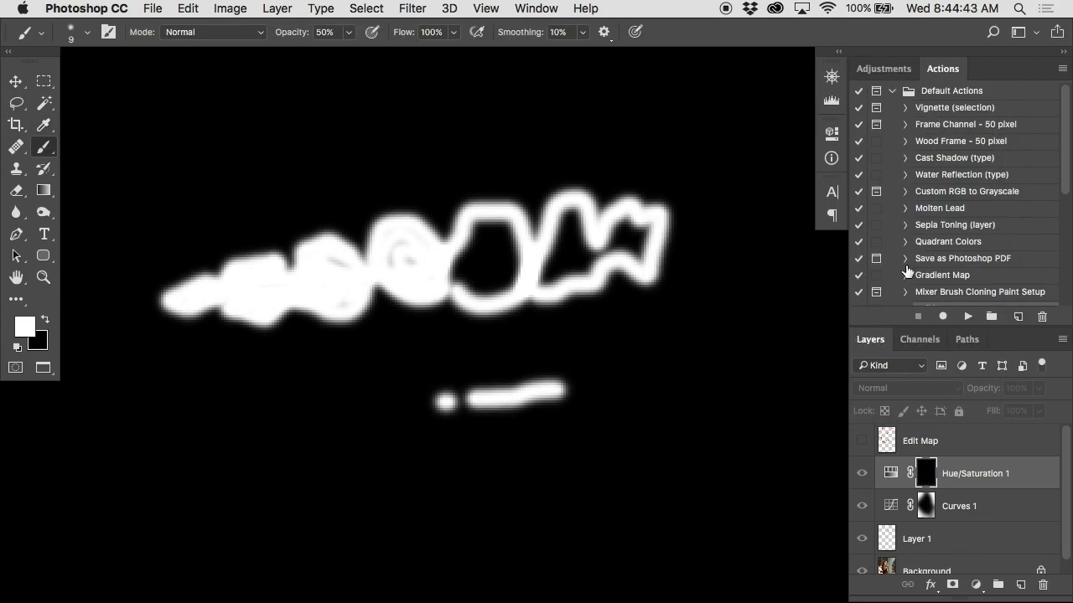
key(super+z)
key(super+z)
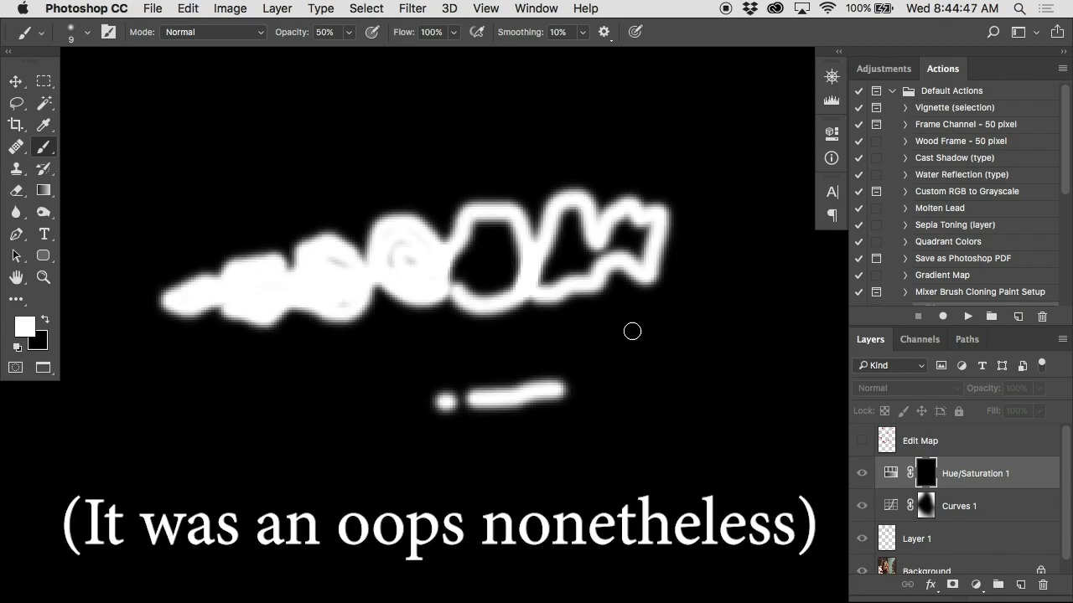
Select the three enclosed black areas inside the tooth outlines on the mask with the Magic Wand
key(w)
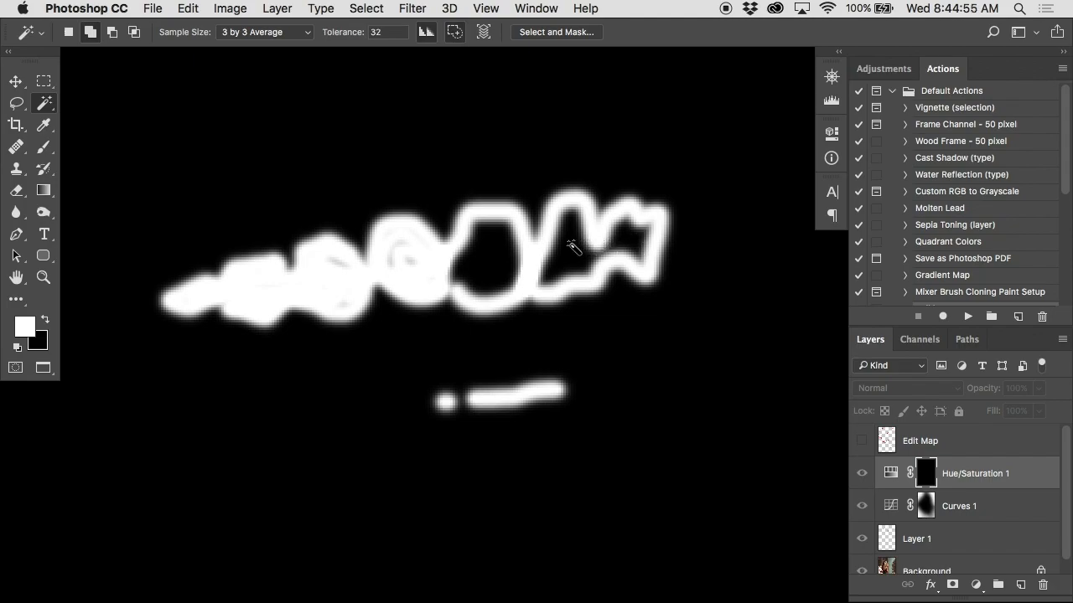
click(481, 264)
click(576, 256)
click(627, 246)
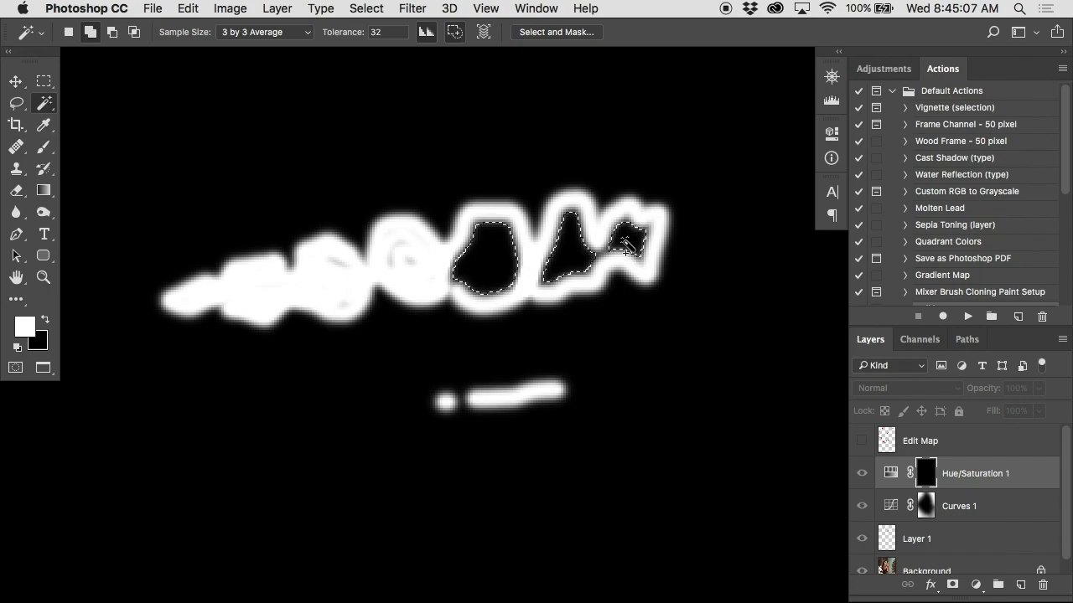
Expand the selection of the unfilled tooth areas by 4 pixels so it reaches into the white outlines
super+click(486, 254)
super+click(486, 253)
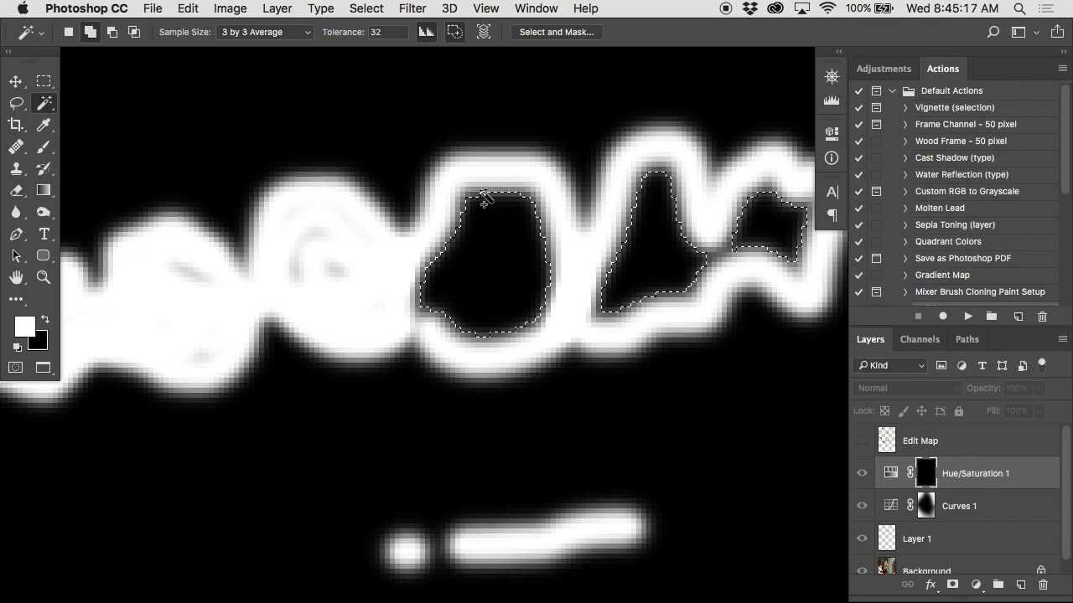
click(366, 9)
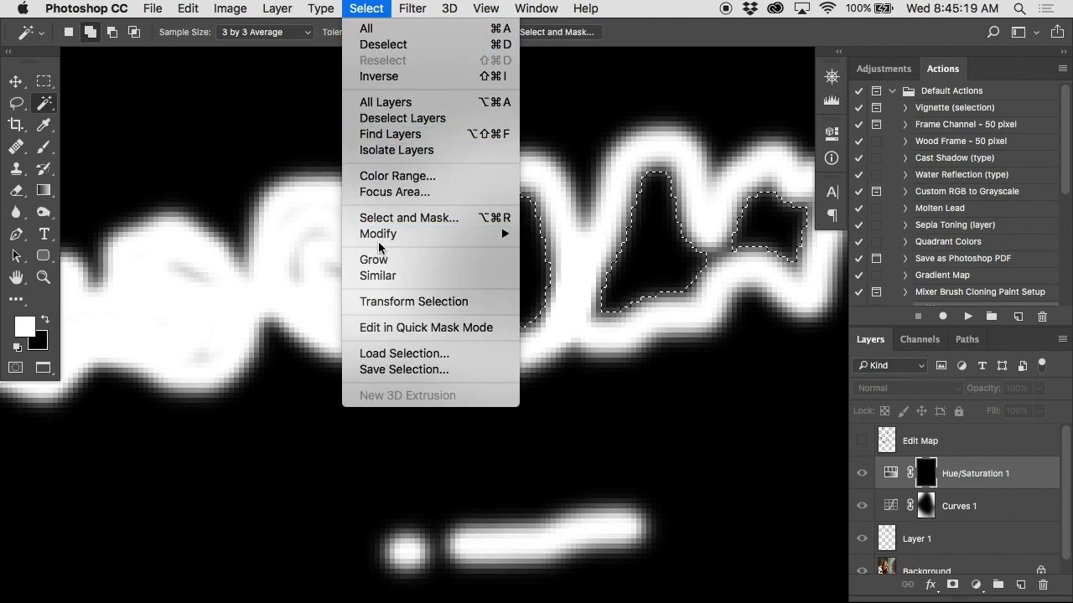
mouse_move(419, 237)
click(580, 265)
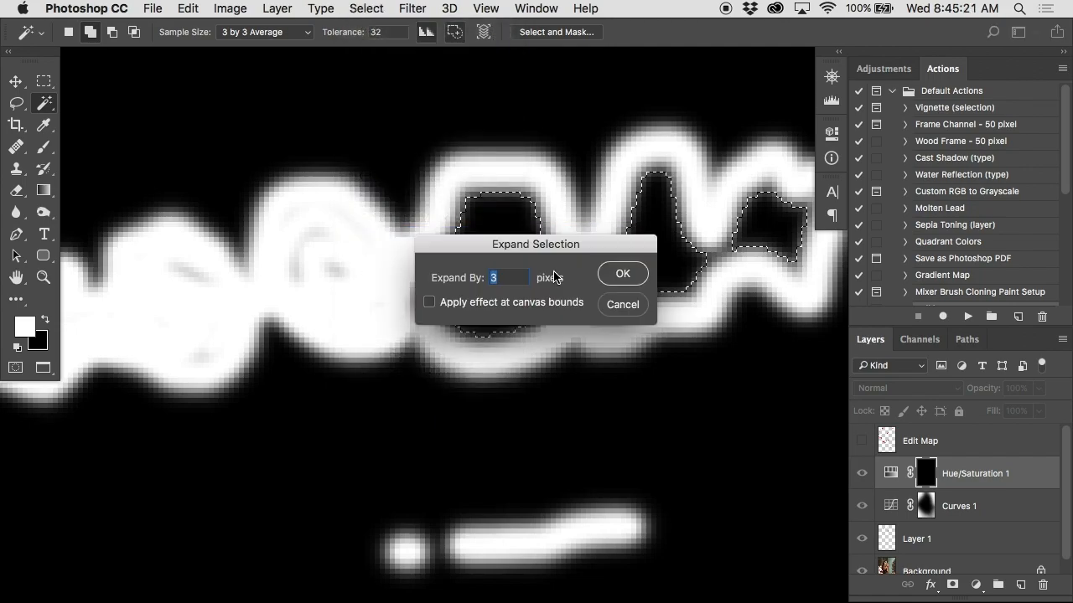
text(4)
key(Return)
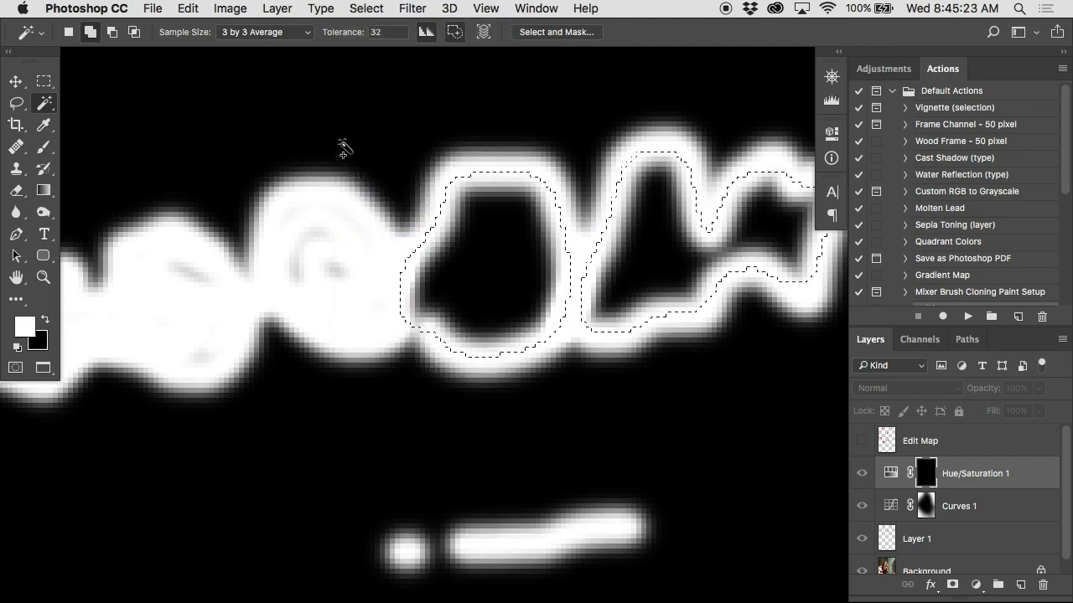
Fill the selected tooth areas of the mask with White at 100% opacity and deselect
click(188, 8)
click(209, 277)
click(509, 210)
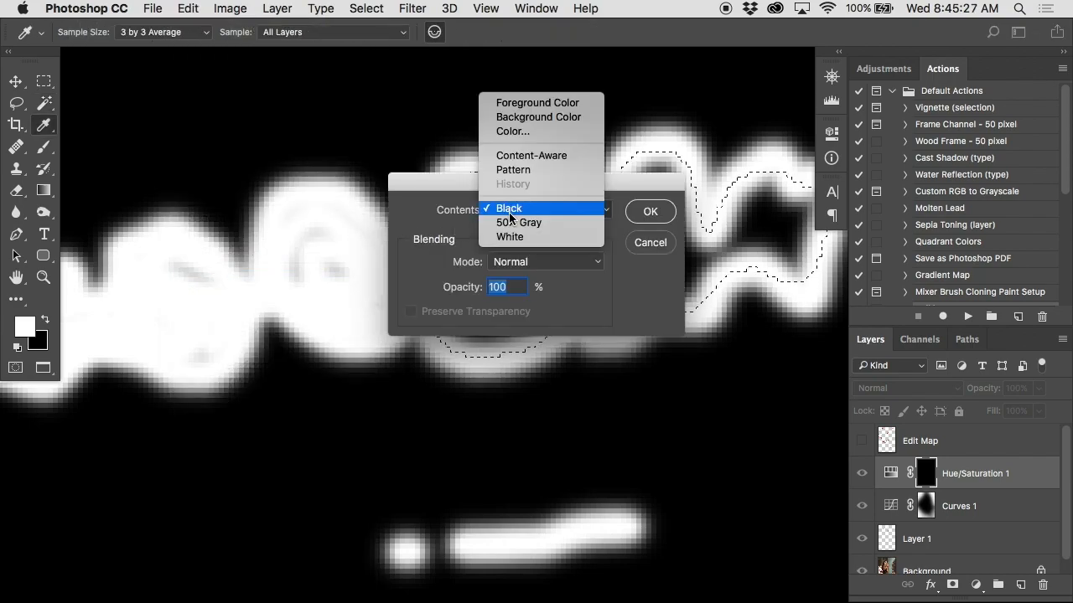
click(516, 233)
click(646, 214)
key(w)
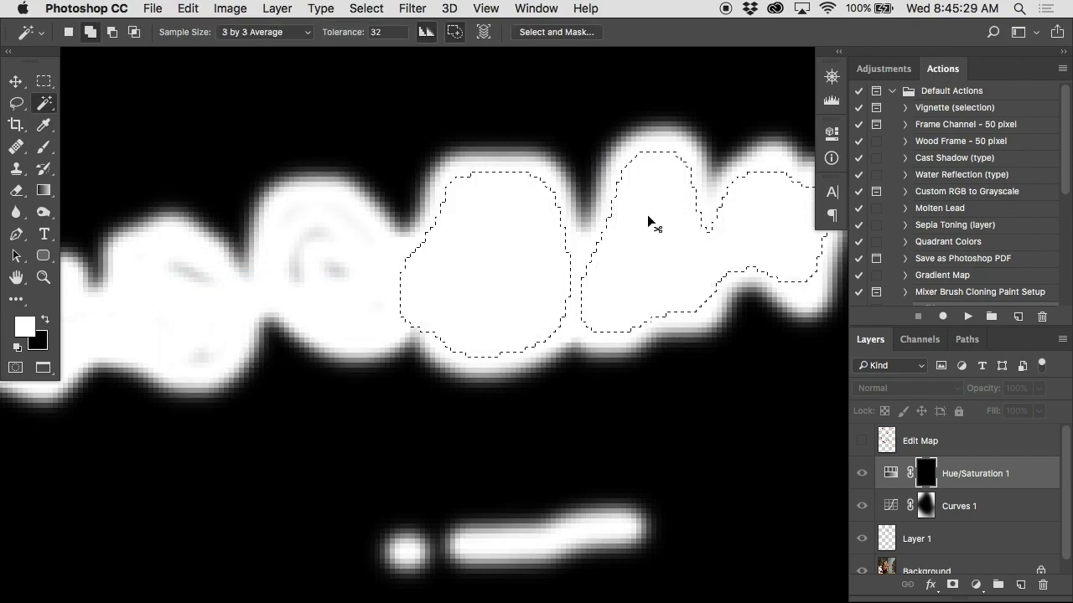
key(super+d)
Paint the remaining gray spots inside the mask's tooth shapes solid white with the brush at 100% opacity
key(b)
mouse_move(351, 266)
mouse_down()
mouse_move(273, 271)
mouse_move(305, 236)
mouse_move(353, 264)
mouse_move(299, 250)
mouse_move(306, 255)
mouse_move(321, 235)
mouse_move(347, 267)
mouse_move(289, 276)
mouse_move(291, 225)
mouse_move(319, 214)
mouse_move(358, 240)
mouse_move(379, 300)
mouse_move(190, 254)
mouse_move(186, 268)
mouse_move(211, 277)
mouse_move(172, 267)
mouse_up()
drag(203, 318, 195, 355)
alt+click(242, 316)
alt+click(243, 316)
alt+click(242, 316)
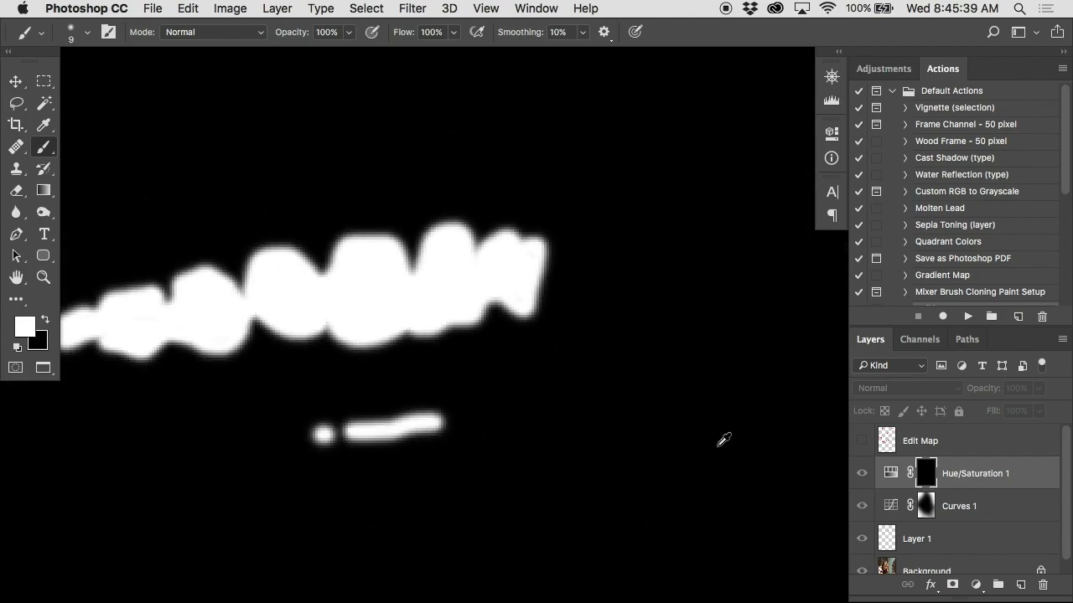
alt+click(685, 363)
alt+click(689, 365)
alt+click(689, 364)
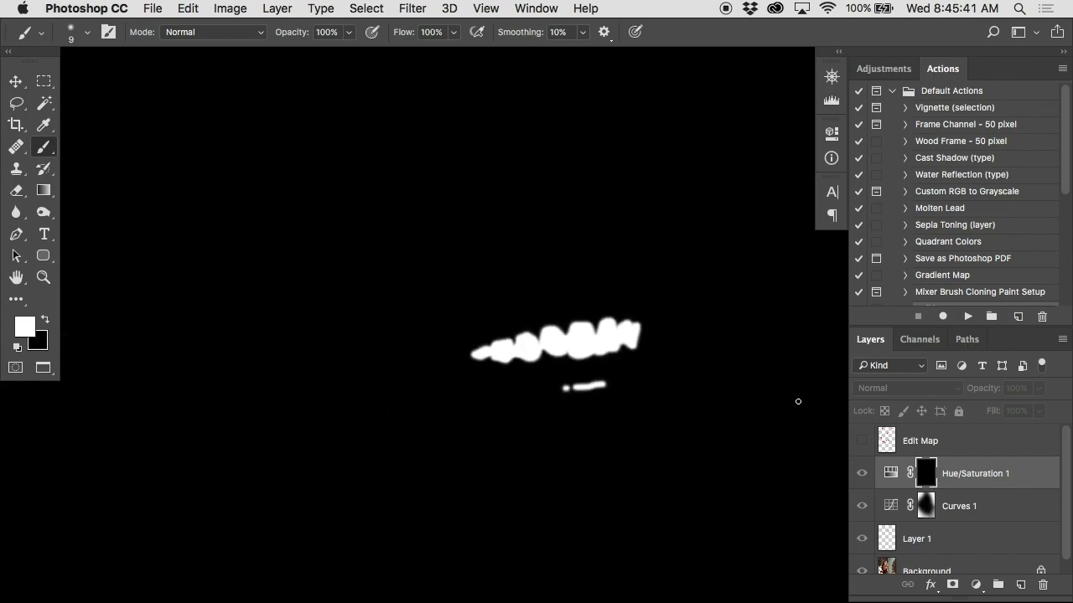
Paint the whites of the eye nearest the tiled wall with white on the Hue/Saturation 1 mask
alt+click(925, 473)
drag(625, 279, 617, 328)
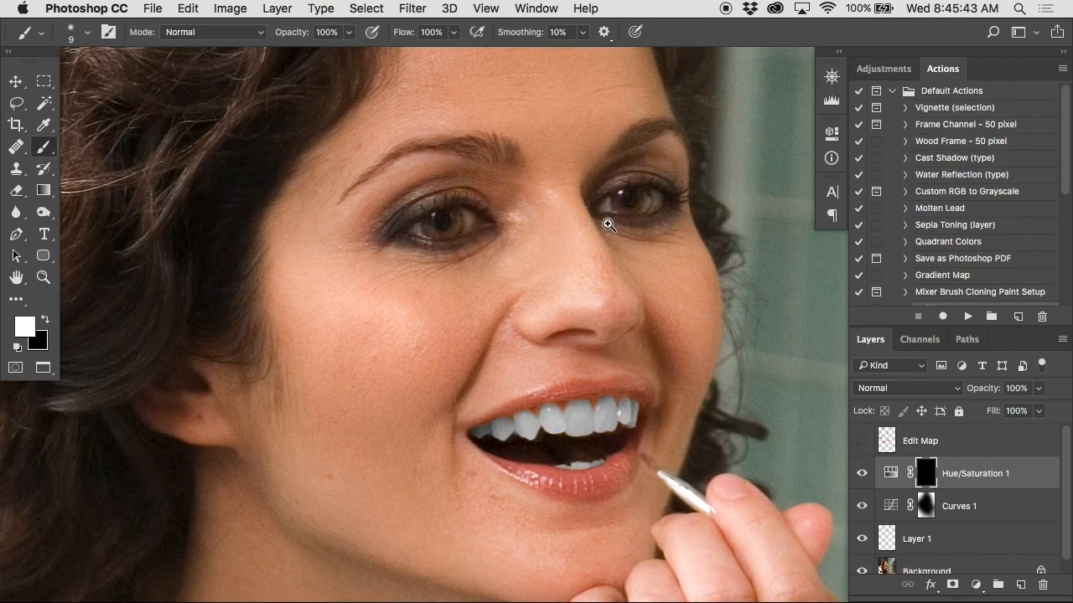
super+click(605, 197)
super+click(605, 197)
mouse_move(611, 206)
mouse_down()
mouse_move(592, 231)
mouse_move(610, 233)
mouse_up()
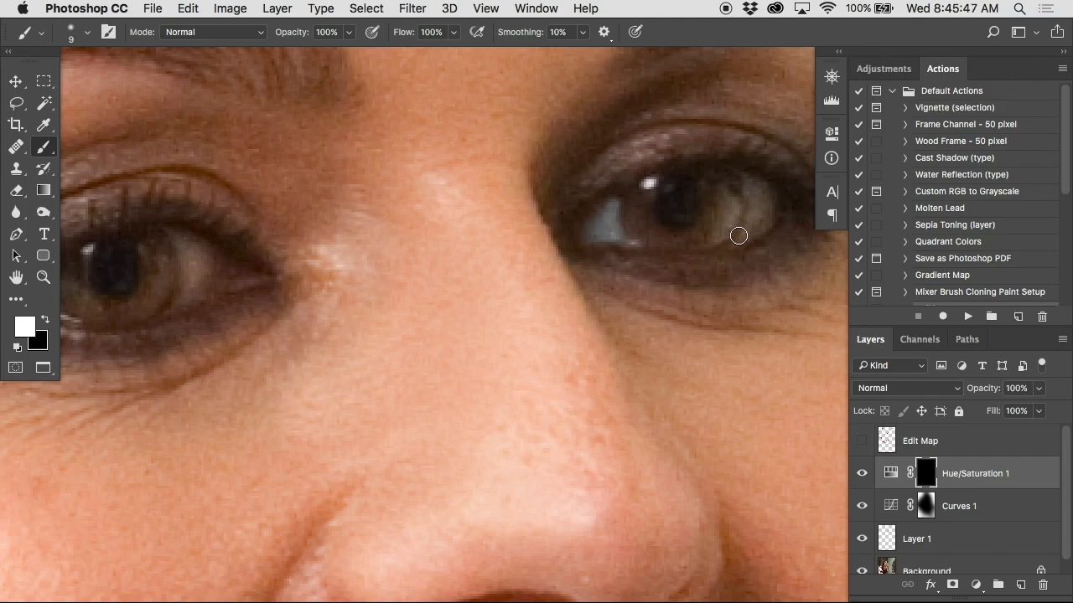
drag(749, 227, 756, 195)
Paint the whites of the eye nearer the hair with the soft 9 px white brush on the same mask
scroll(488, 242, left, 5)
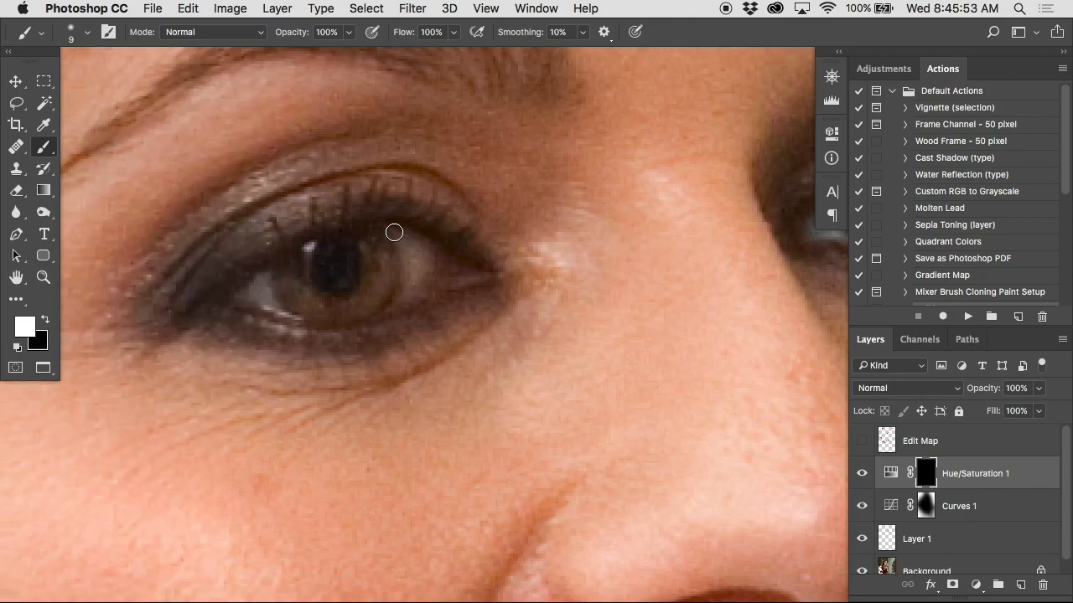
mouse_move(393, 231)
mouse_down()
mouse_move(423, 271)
mouse_move(403, 301)
mouse_move(414, 270)
mouse_up()
right_click(412, 272)
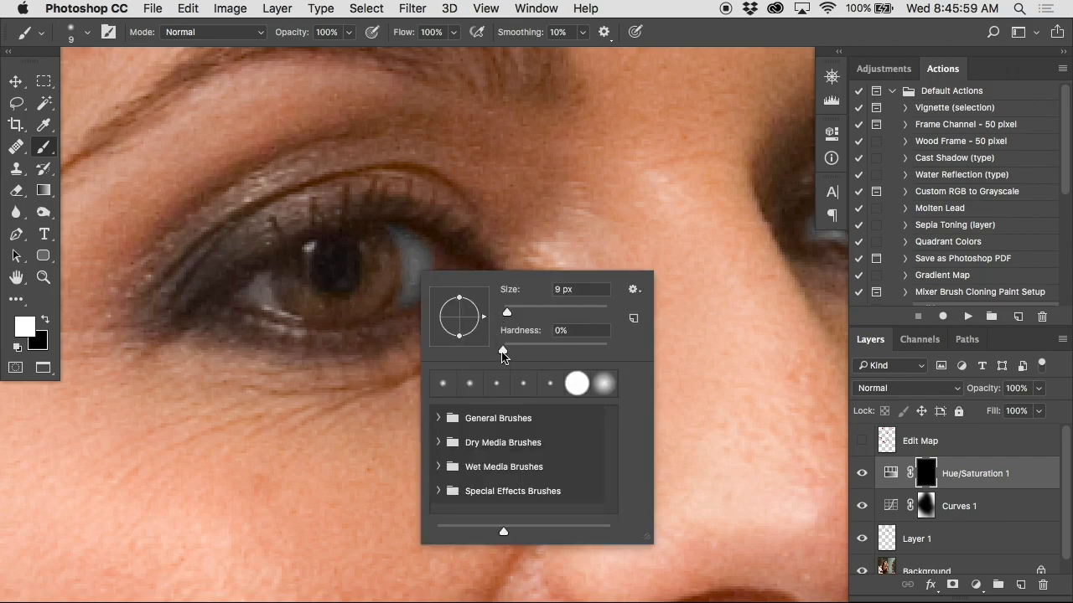
key(Return)
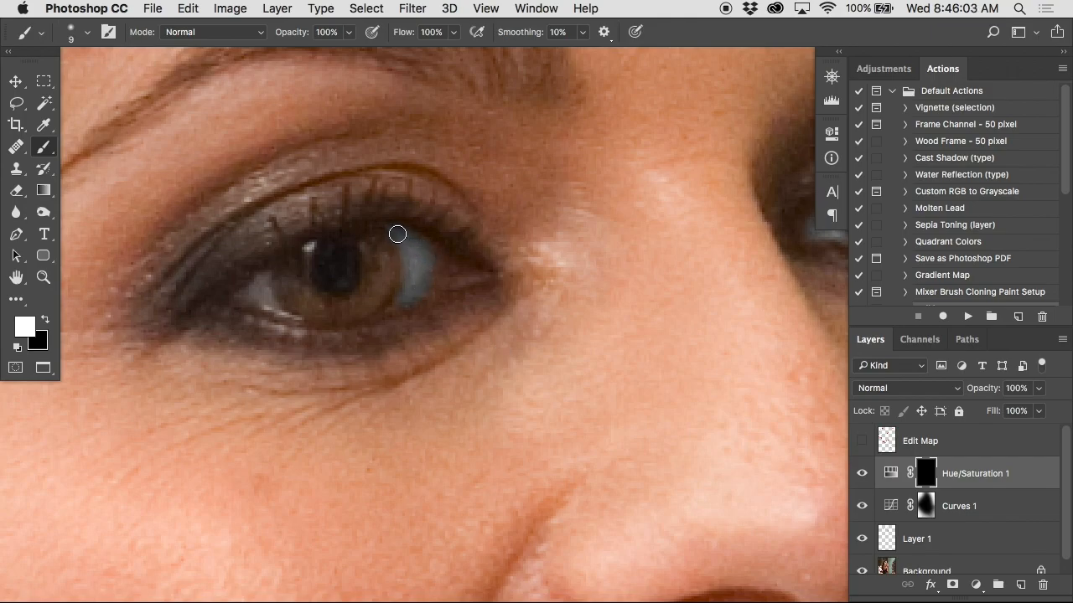
drag(400, 242, 407, 298)
drag(253, 291, 262, 300)
Trim the crescent-shaped eye area on the mask with black where it spills past the eye white
alt+click(923, 473)
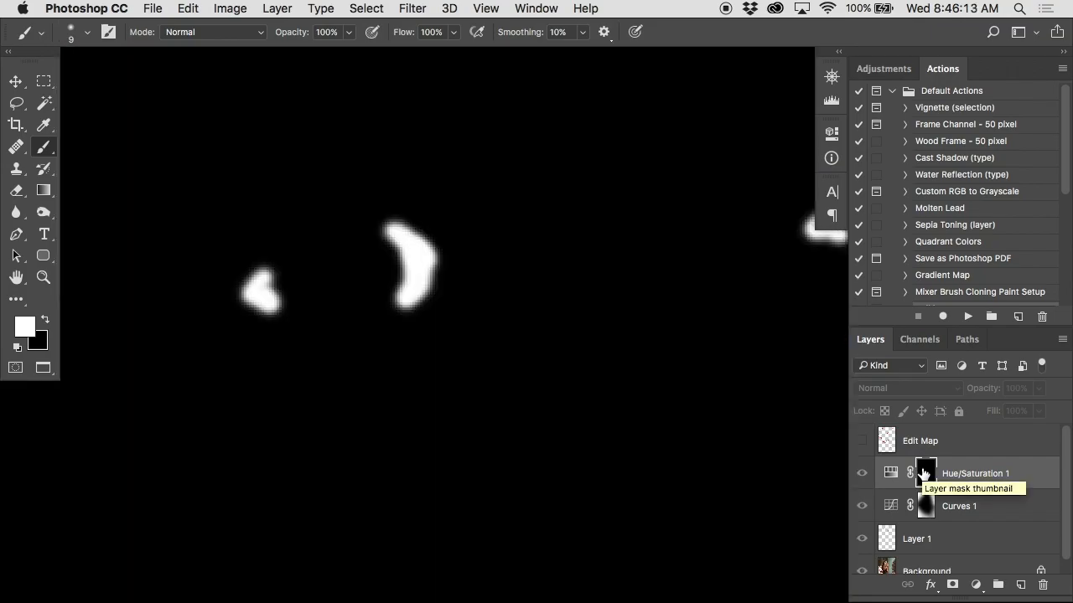
alt+click(923, 473)
scroll(393, 237, up, 2)
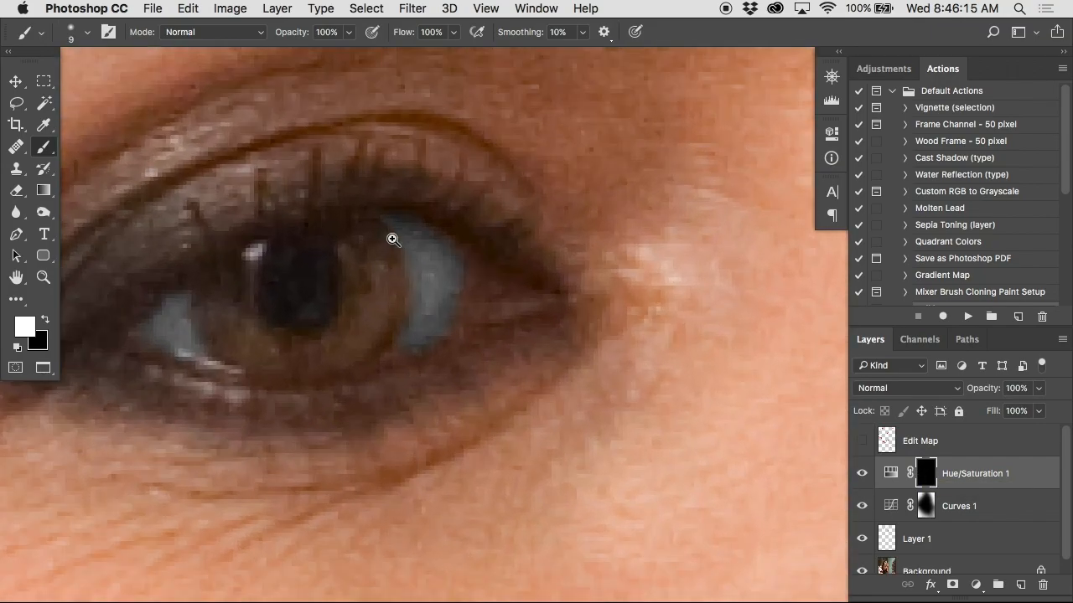
alt+click(919, 478)
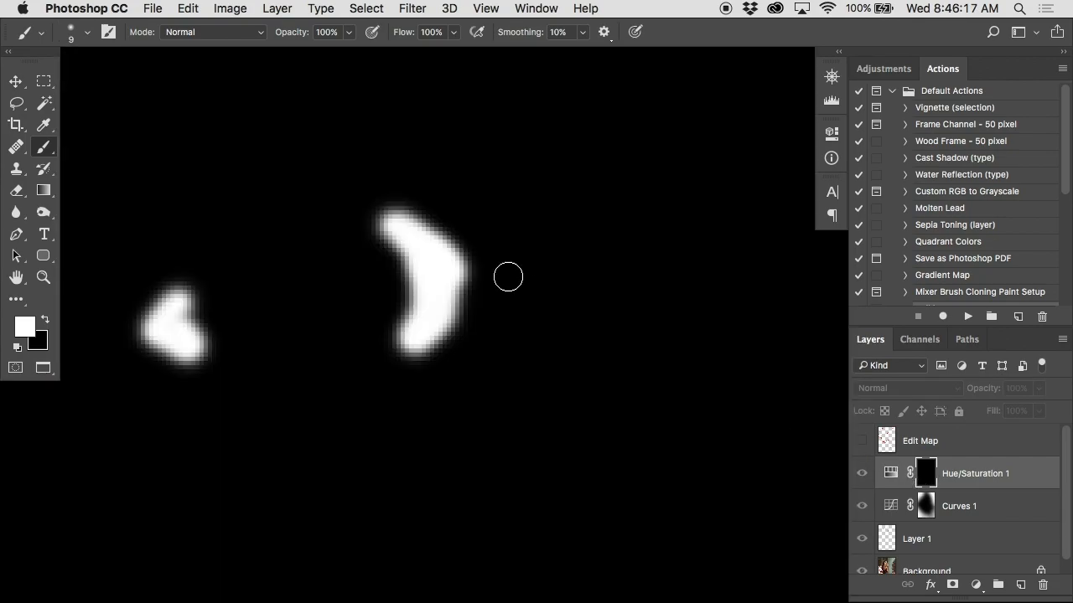
key(x)
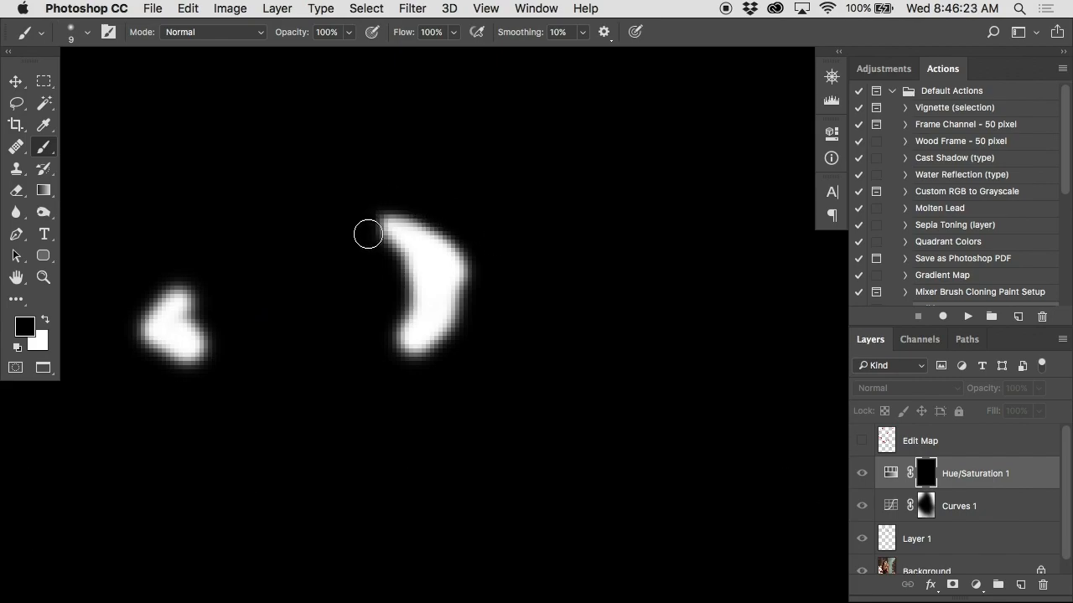
alt+click(925, 476)
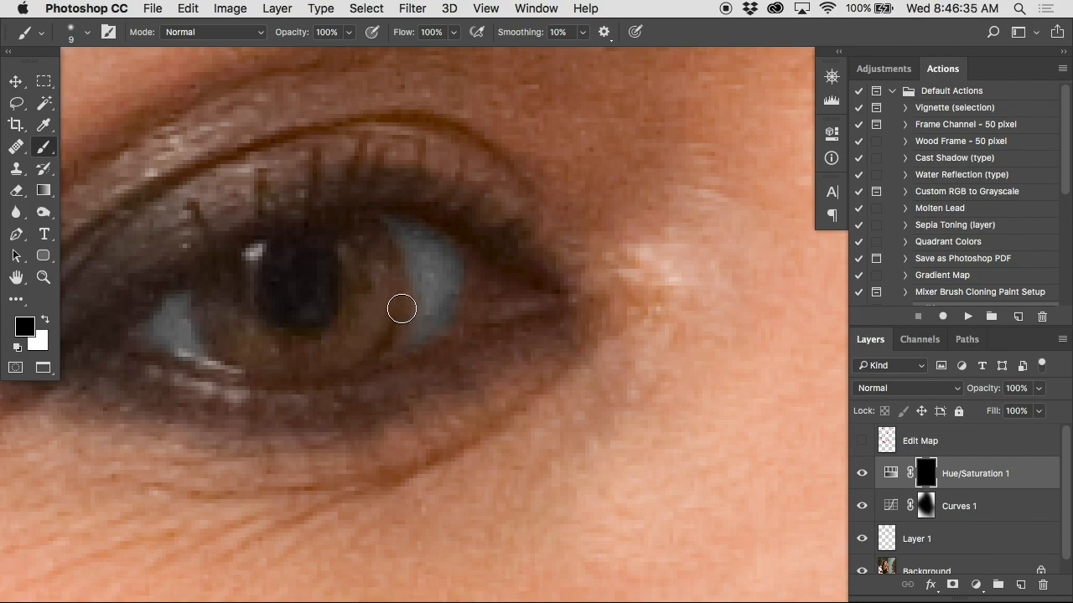
Set the Hue/Saturation 1 layer's saturation to -43
alt+click(366, 340)
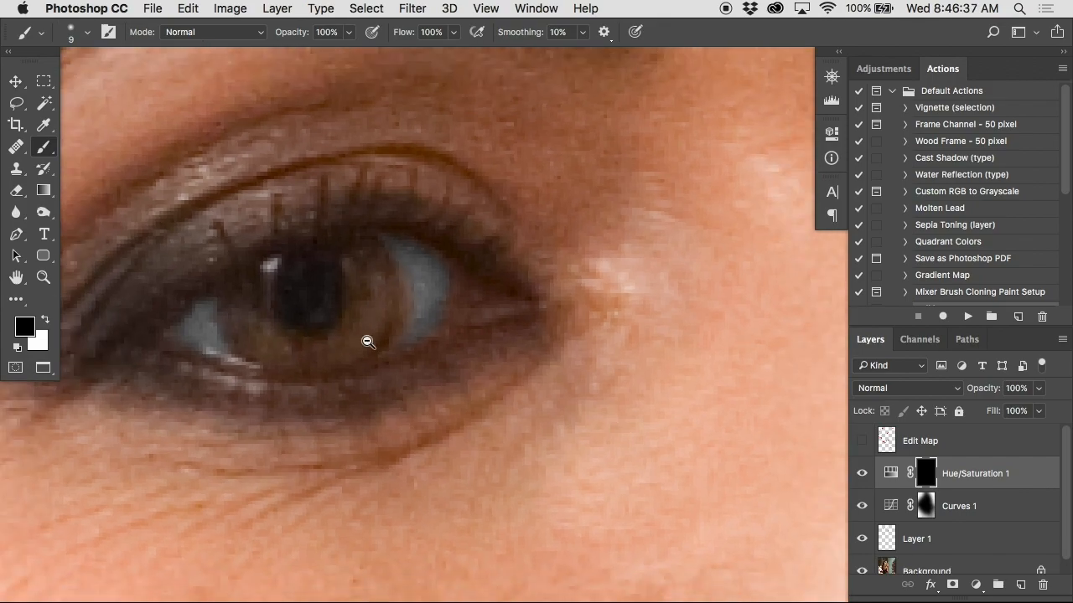
drag(662, 365, 347, 397)
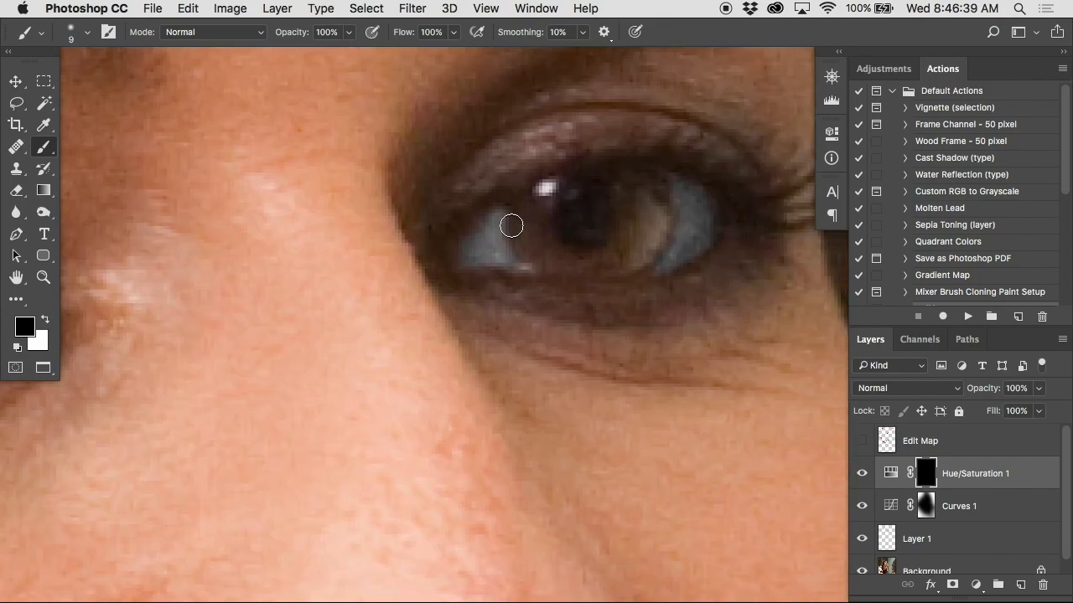
alt+click(534, 273)
alt+click(533, 273)
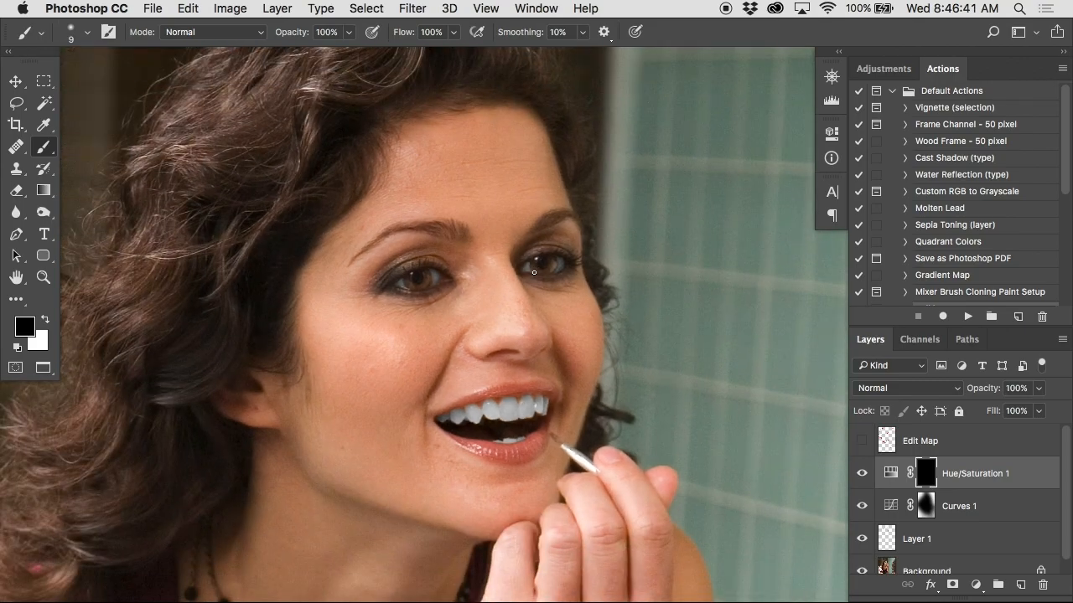
double_click(893, 474)
scroll(464, 364, right, 5)
scroll(465, 364, down, 3)
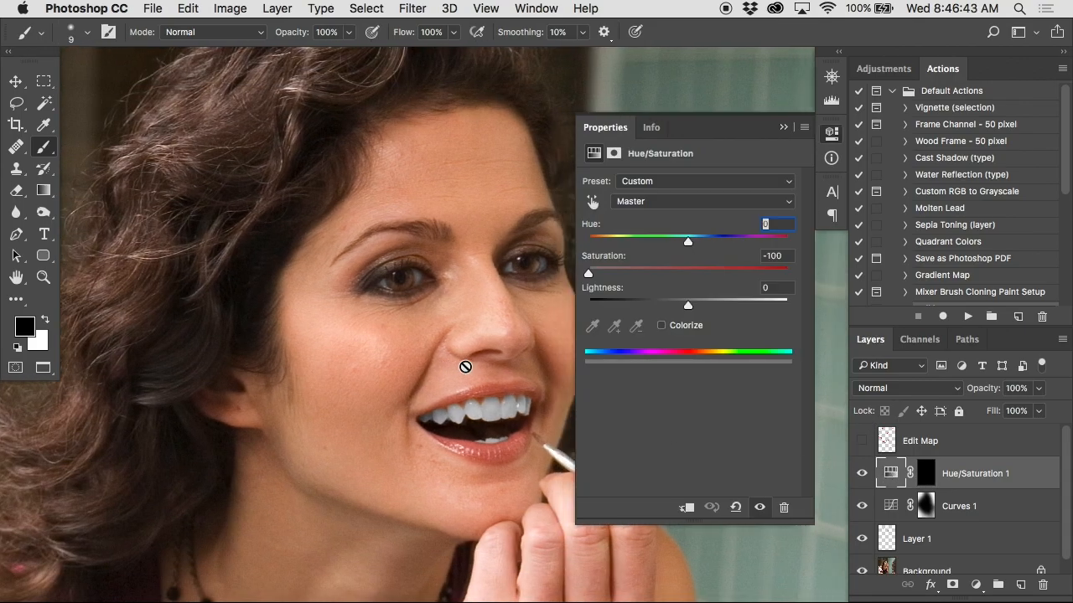
drag(591, 273, 643, 277)
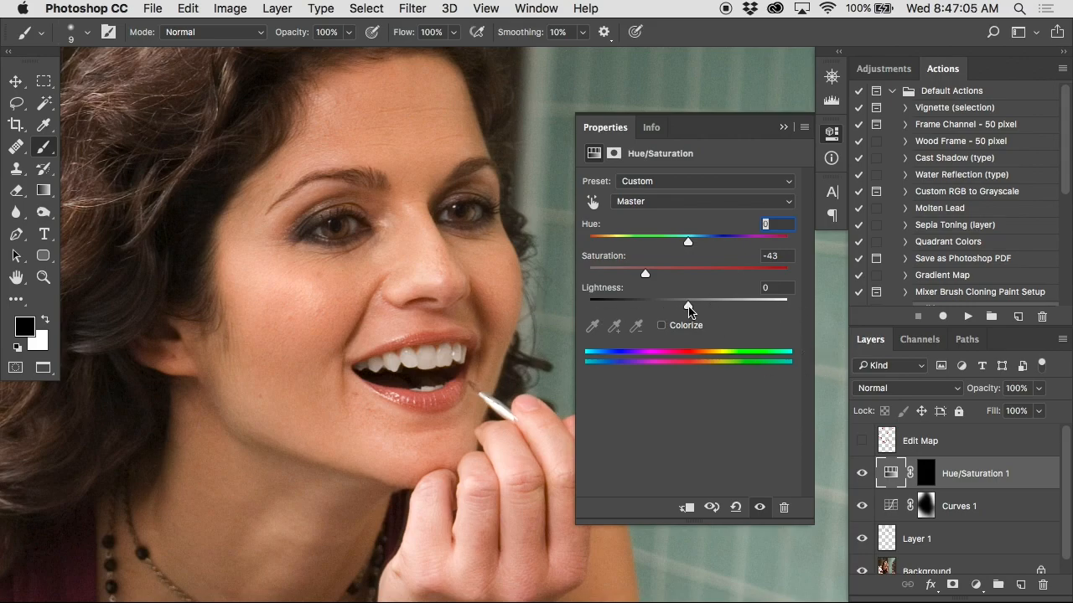
Try raising the lightness of the whole photo with a new Hue/Saturation layer, and delete that layer
click(962, 441)
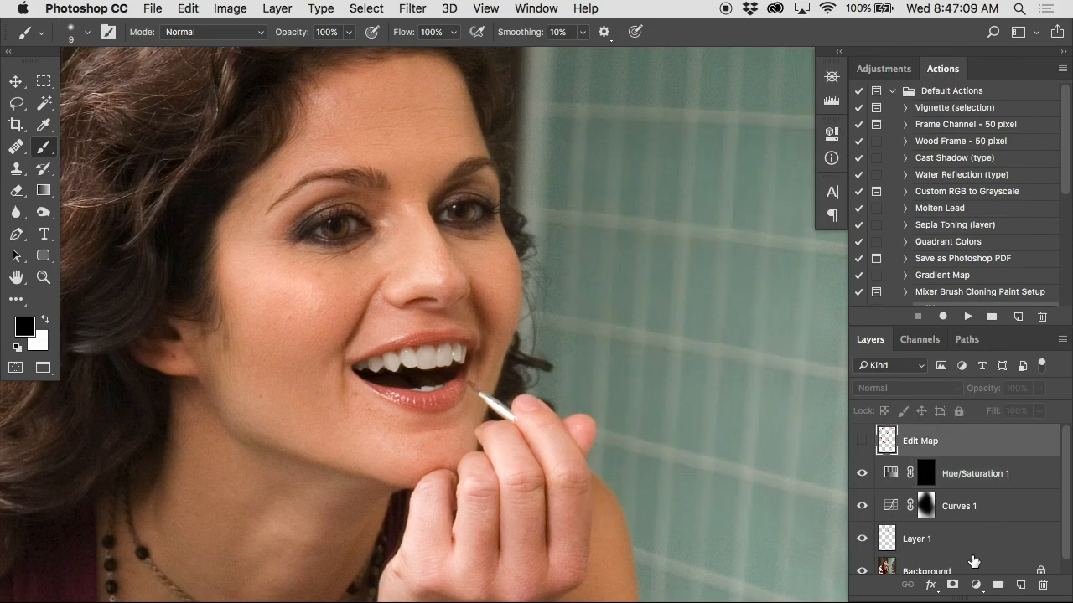
click(975, 585)
click(999, 402)
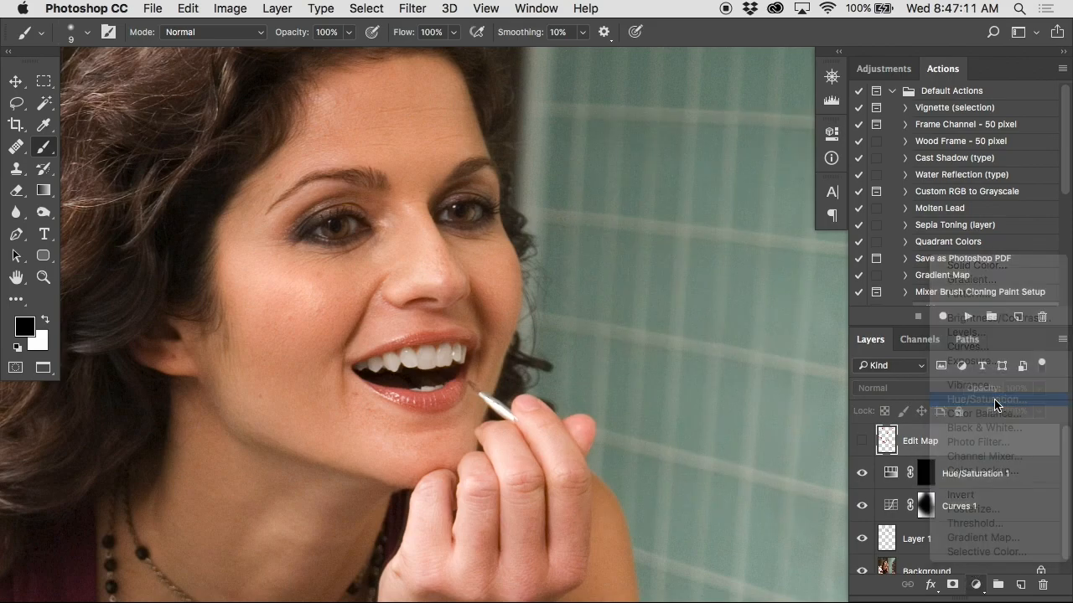
alt+click(443, 256)
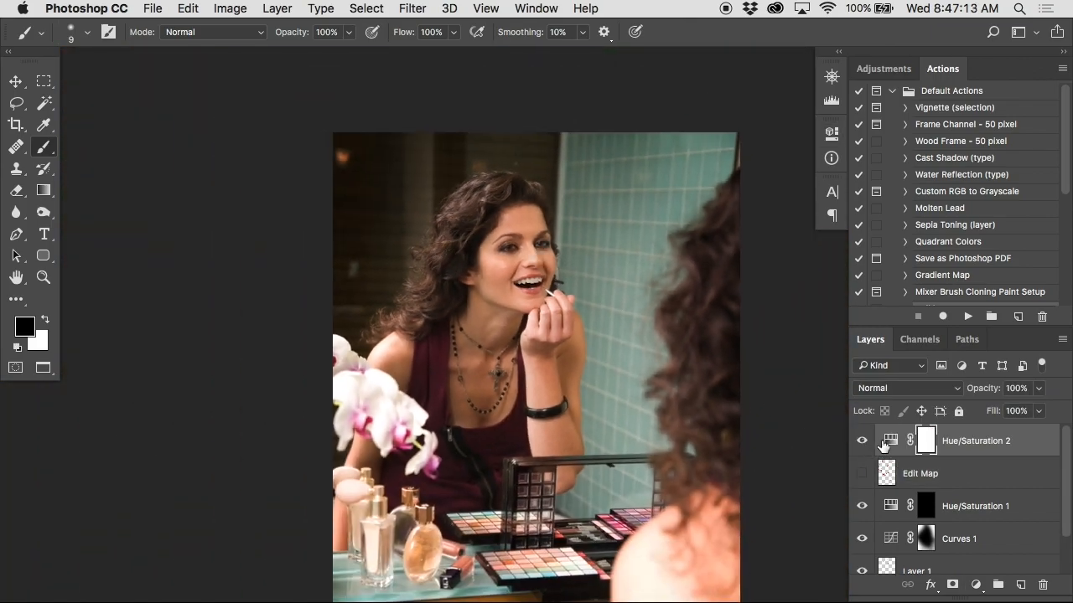
click(884, 445)
scroll(436, 316, right, 5)
scroll(437, 316, down, 3)
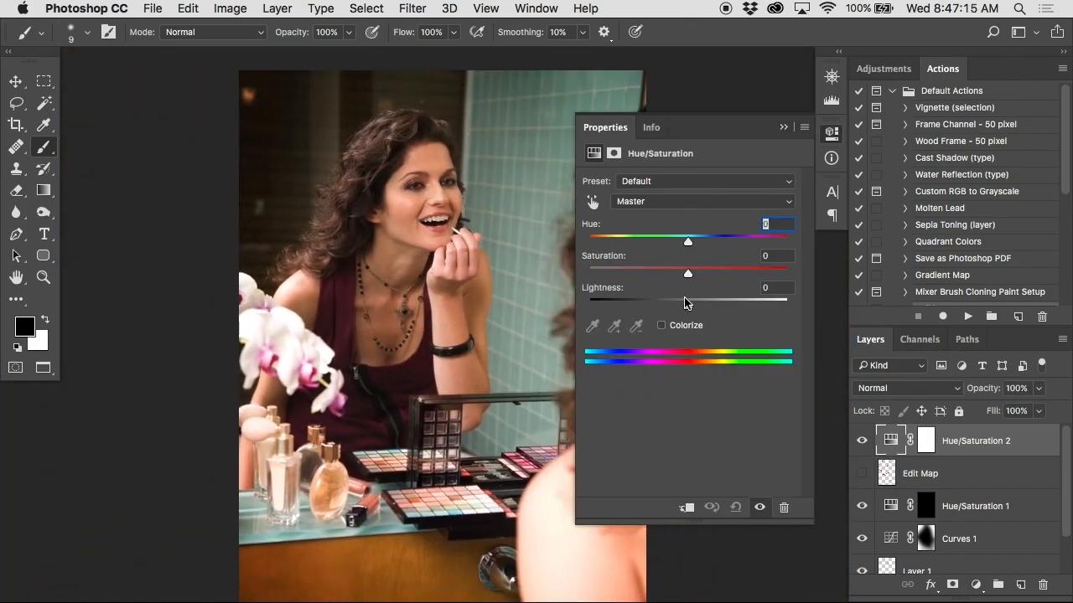
drag(690, 304, 806, 303)
drag(891, 440, 1041, 583)
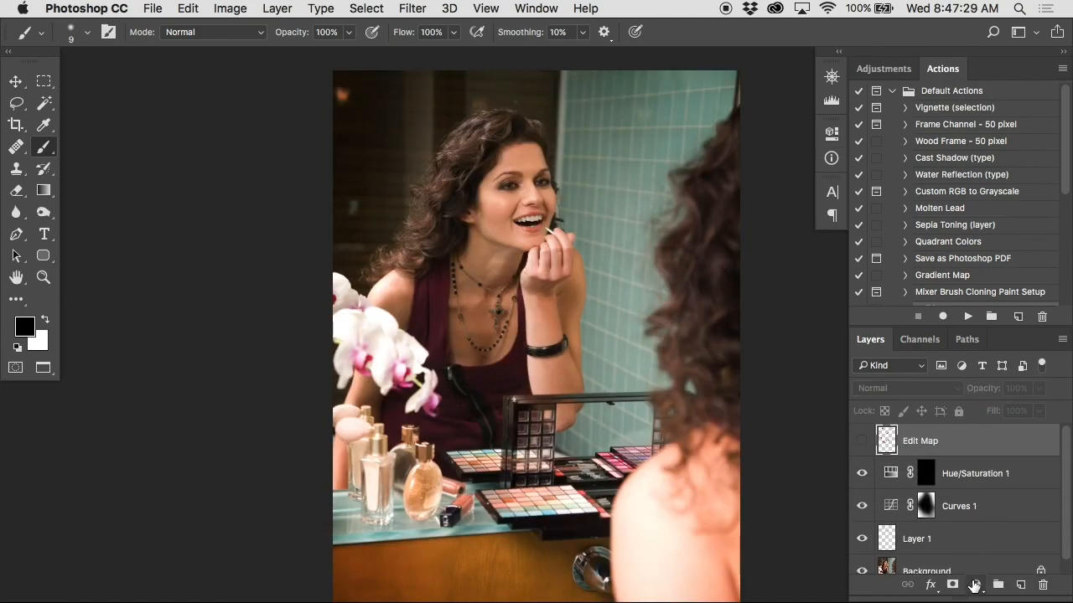
Try darker and lighter midtones on the whole photo with a new Levels layer, and delete that layer
click(974, 584)
click(1017, 335)
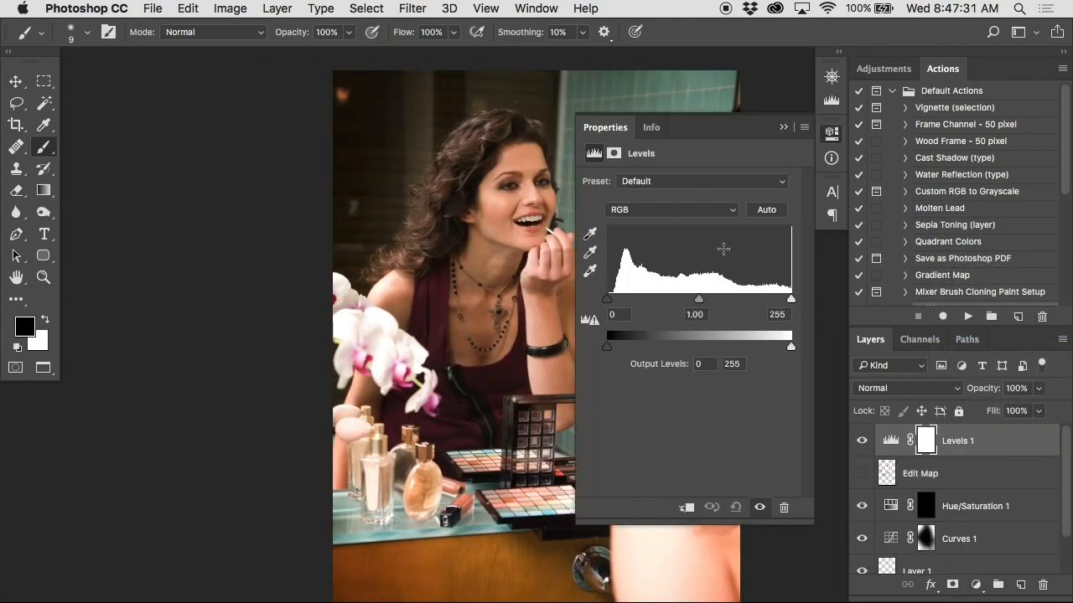
scroll(469, 292, right, 5)
drag(702, 301, 749, 303)
drag(744, 307, 692, 307)
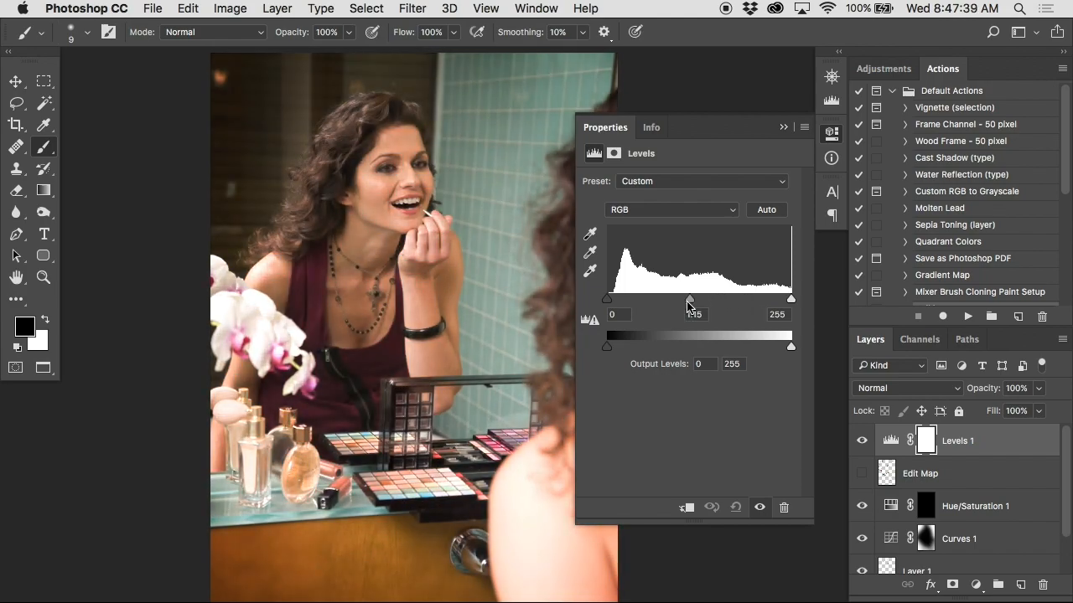
drag(886, 440, 1042, 584)
Try a lightness of +10 on the Hue/Saturation 1 layer, and undo the lightness changes
double_click(889, 475)
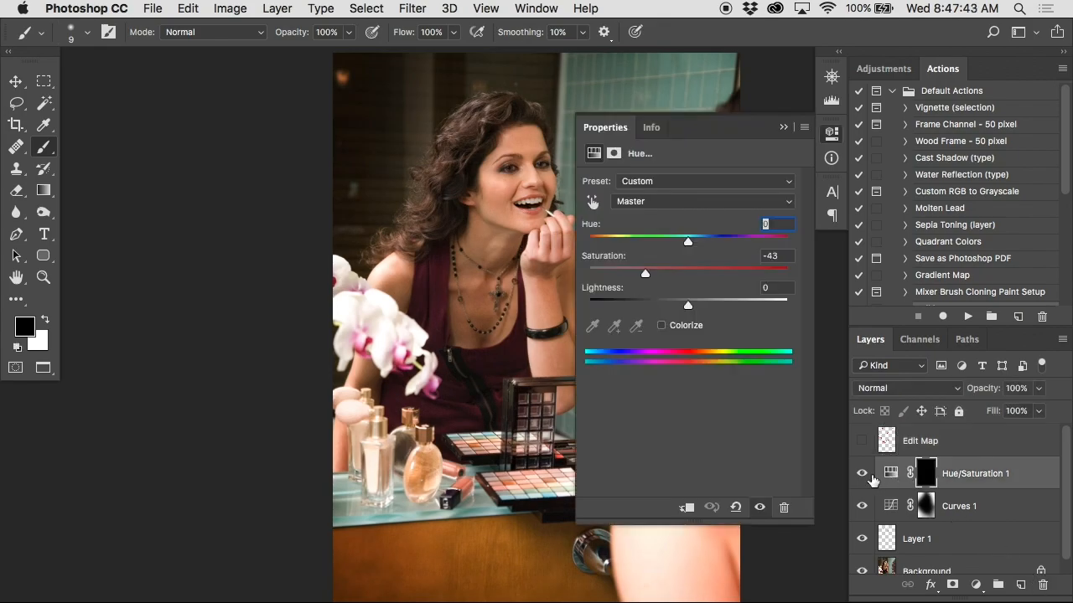
super+click(510, 172)
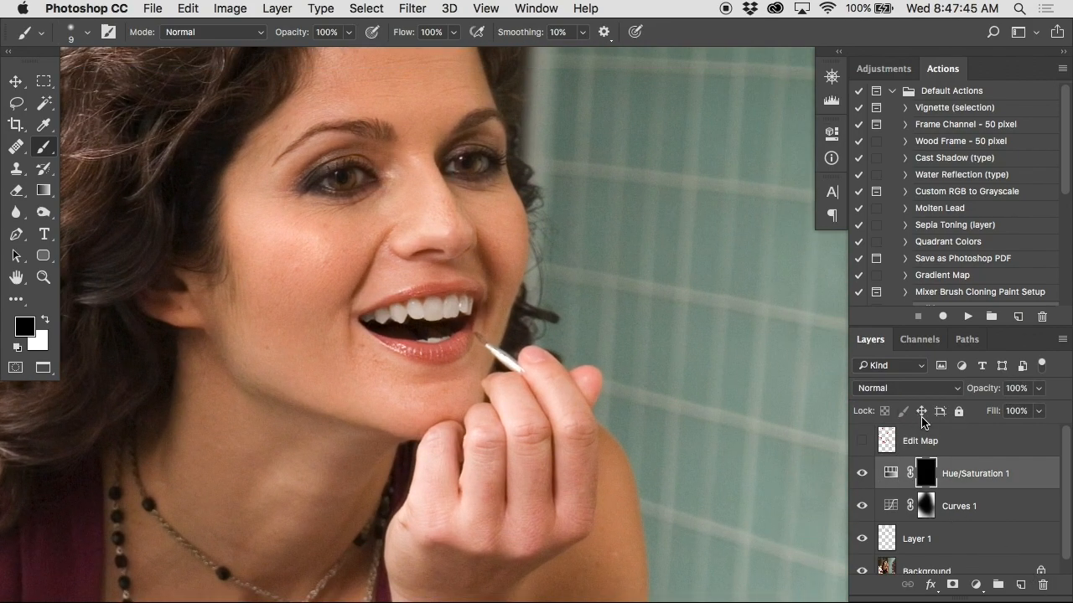
double_click(891, 475)
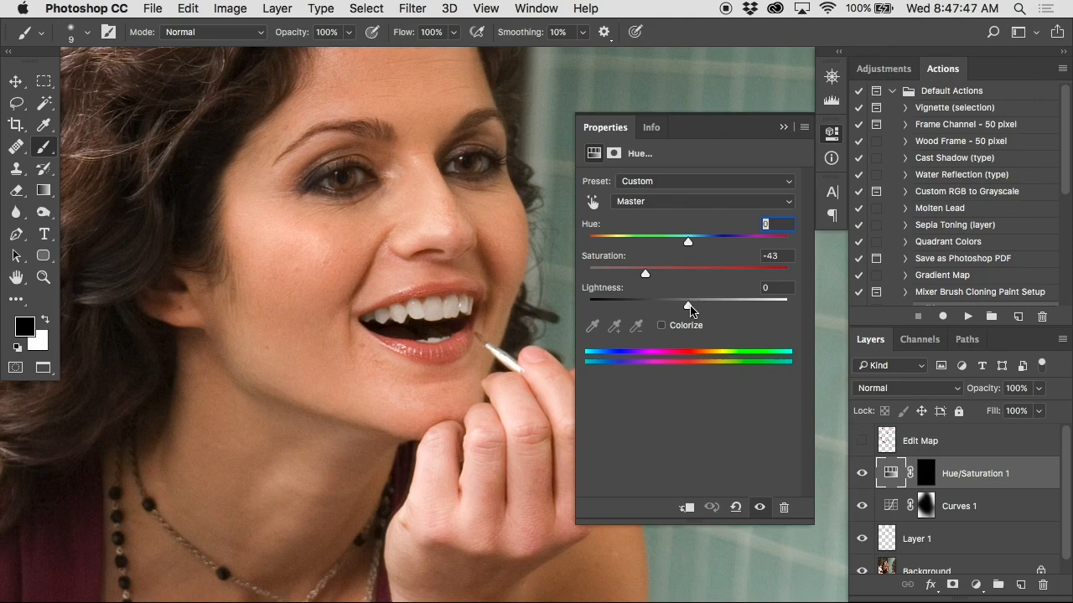
drag(690, 311, 699, 312)
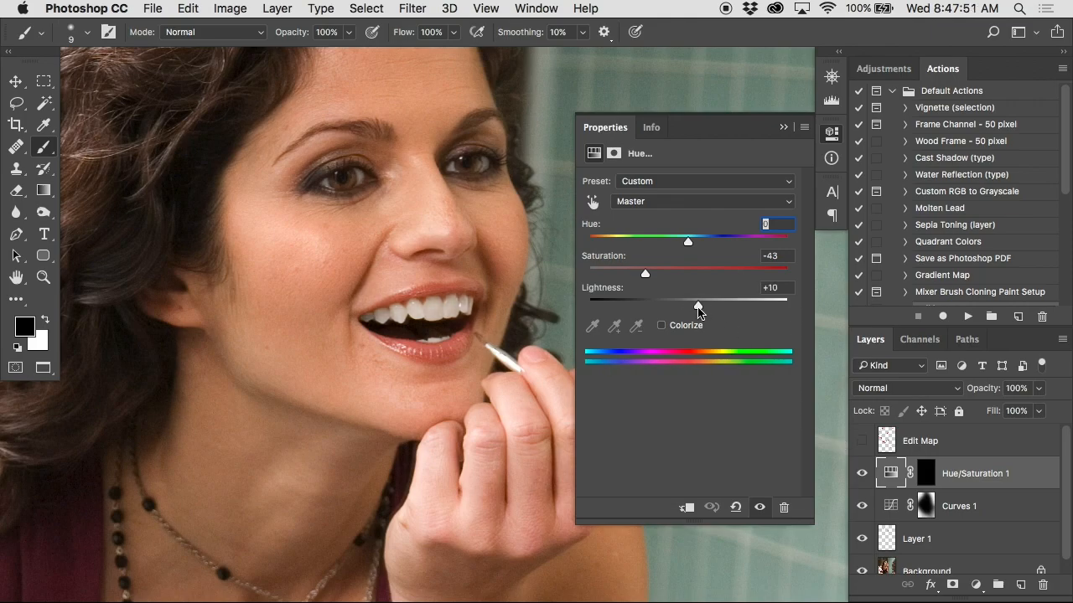
drag(699, 311, 696, 312)
key(super+z)
key(super+z)
key(super+z)
key(super+z)
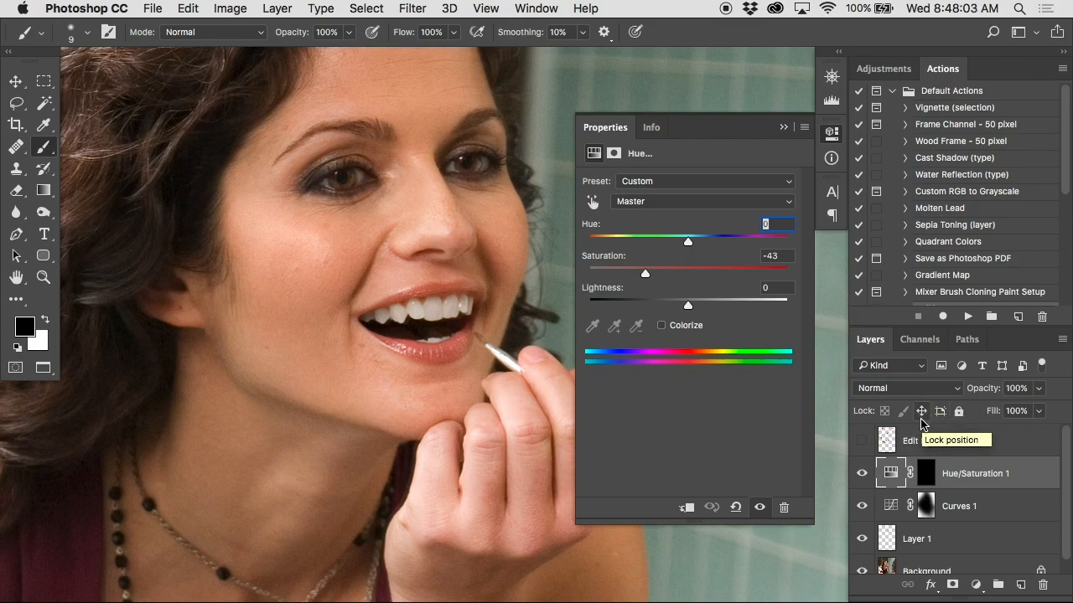
Add a Levels adjustment layer above Hue/Saturation 1 with the midtone input level at 1.43
alt+click(919, 473)
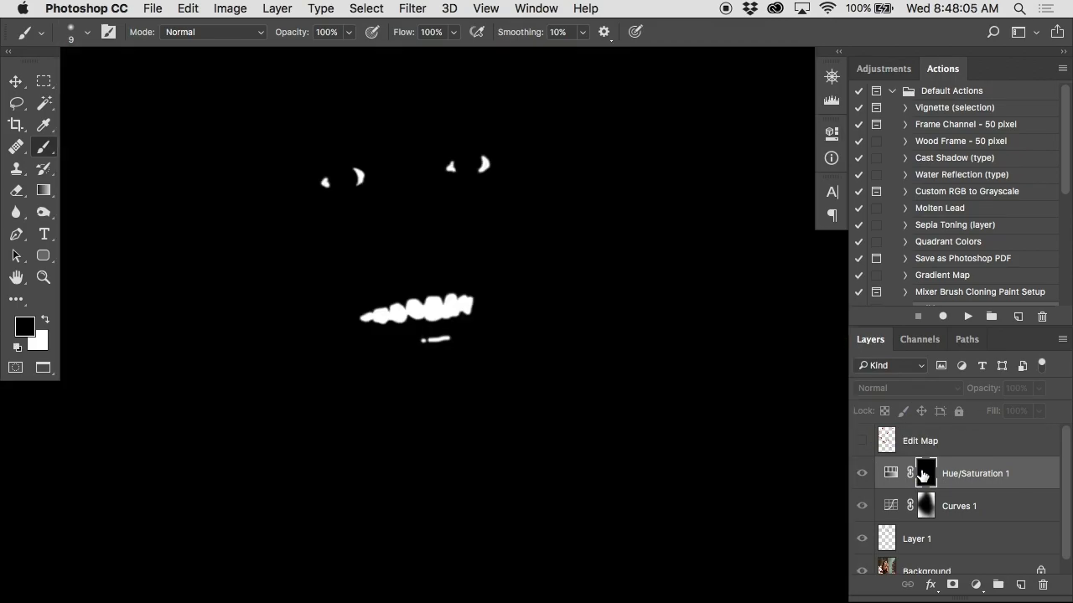
alt+click(921, 474)
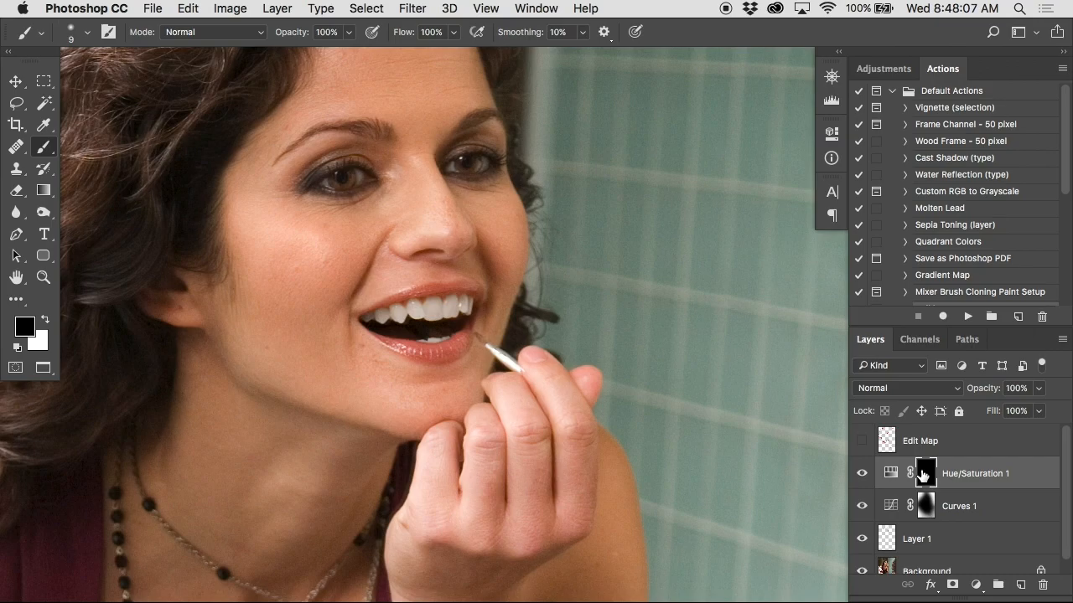
click(976, 585)
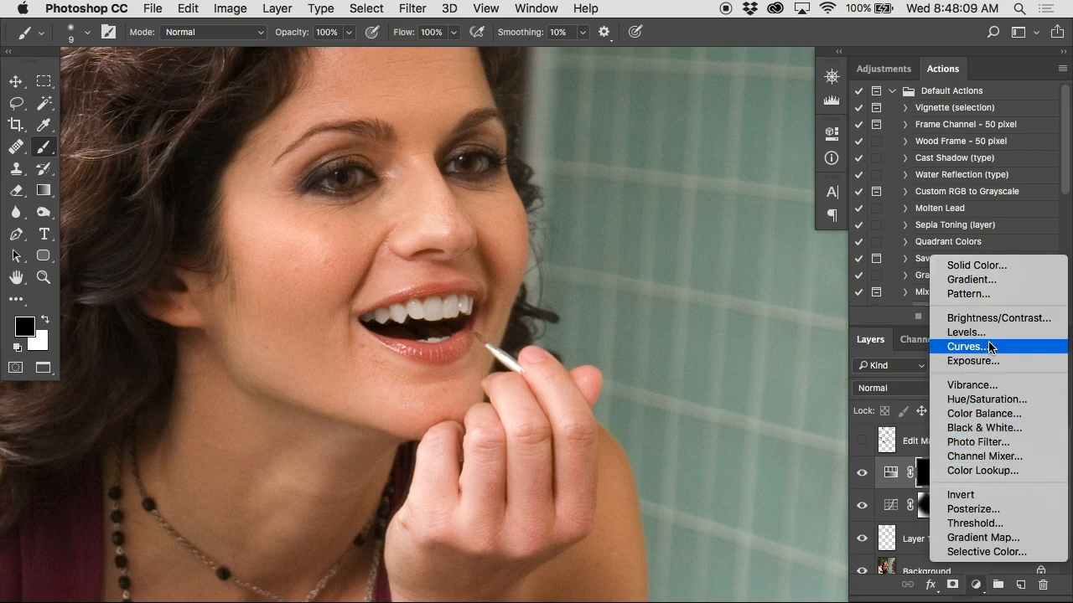
click(972, 333)
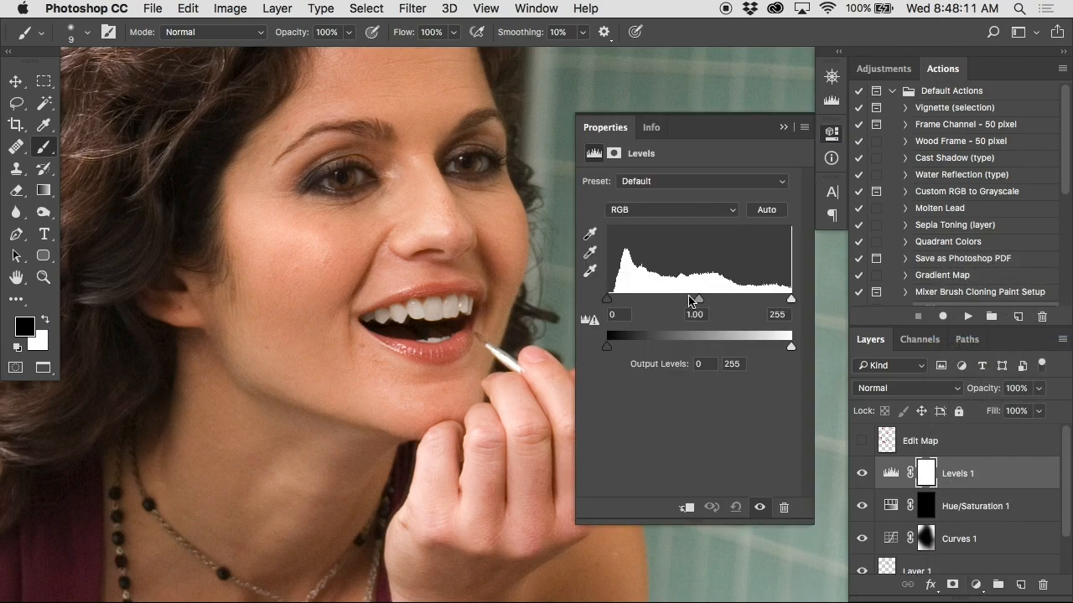
drag(691, 299, 675, 300)
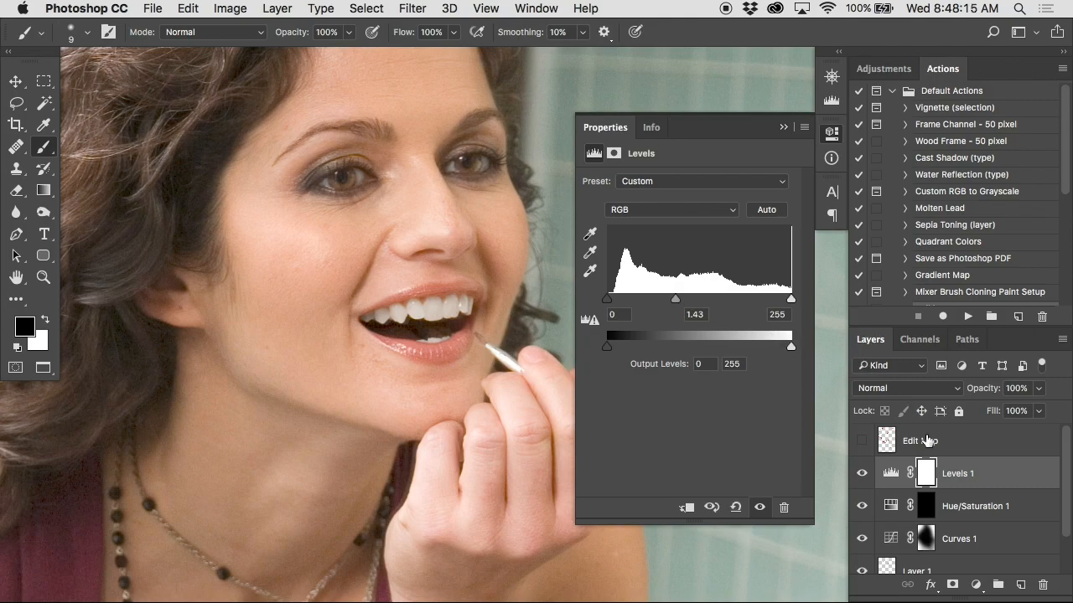
Replace the Levels 1 layer mask with a copy of the Hue/Saturation 1 mask and check it
super+click(927, 511)
drag(927, 510, 926, 473)
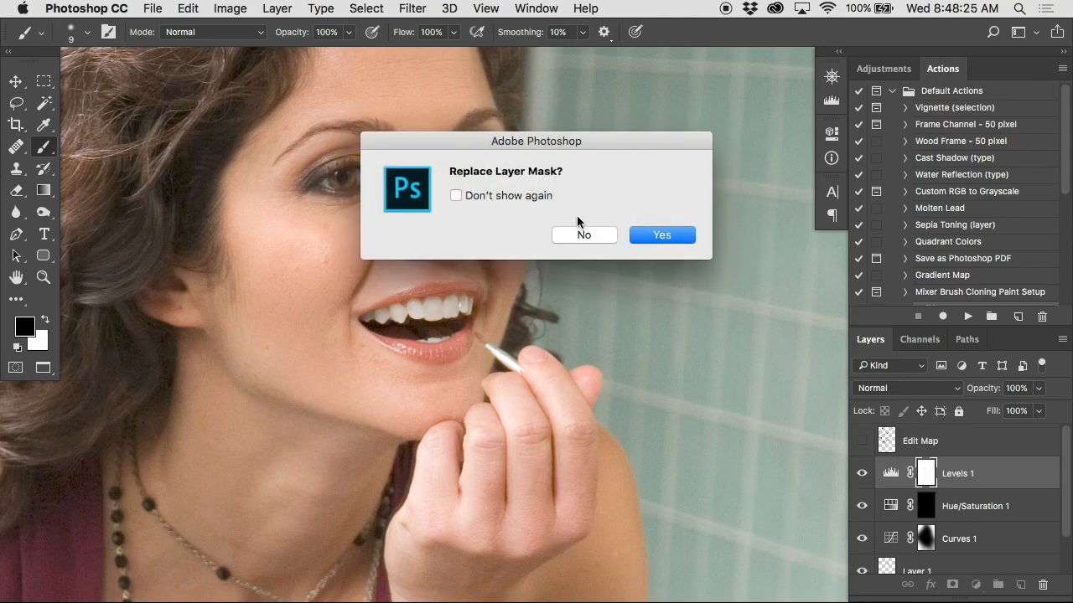
click(661, 235)
alt+click(925, 473)
alt+click(925, 473)
Reduce the Levels 1 brightening by setting its midtone input level to 1.11
double_click(892, 473)
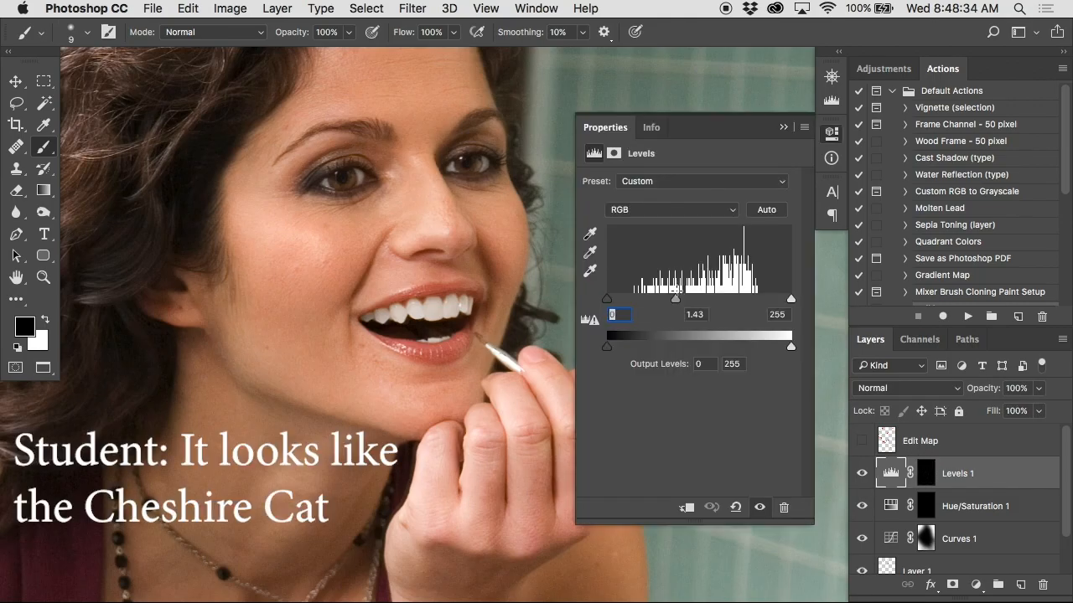
mouse_move(677, 300)
mouse_down()
mouse_move(692, 301)
mouse_move(635, 302)
mouse_move(689, 303)
mouse_up()
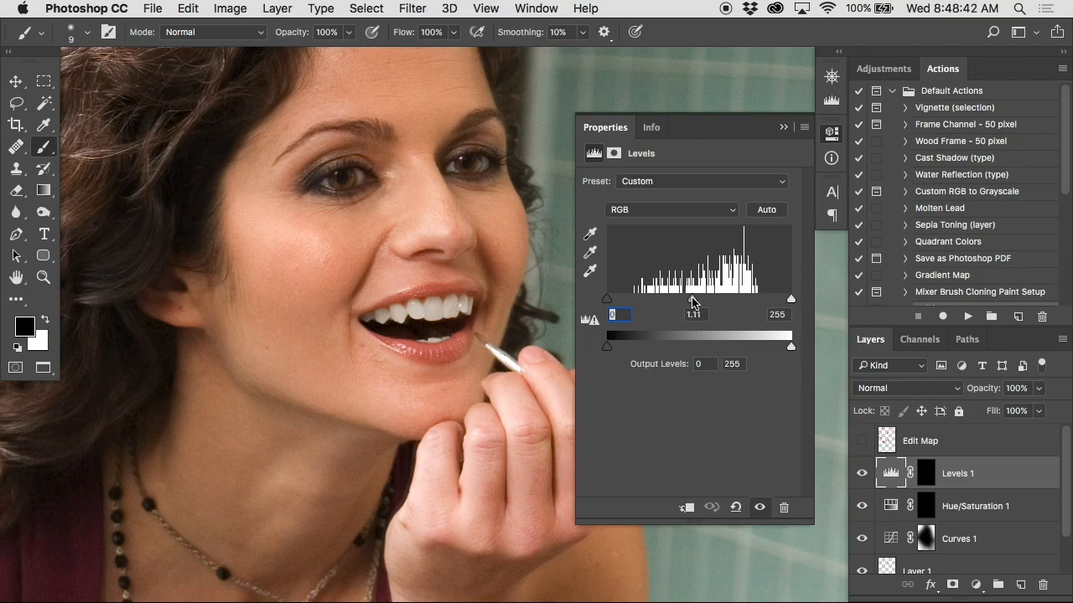
Try a midtone input level of 0.53 on the Levels 1 layer
click(890, 506)
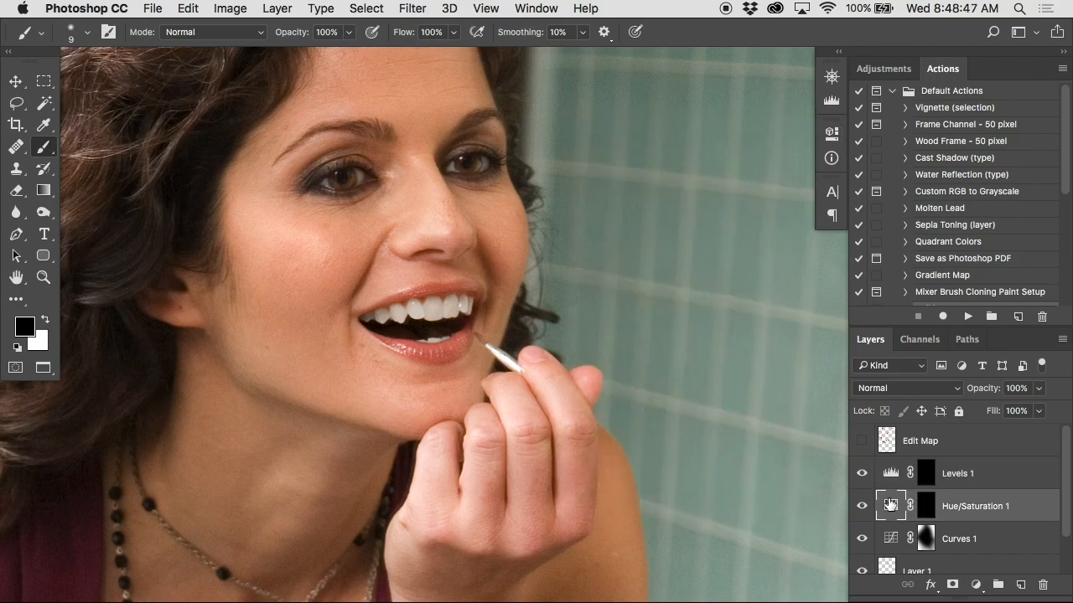
double_click(890, 473)
drag(692, 300, 735, 301)
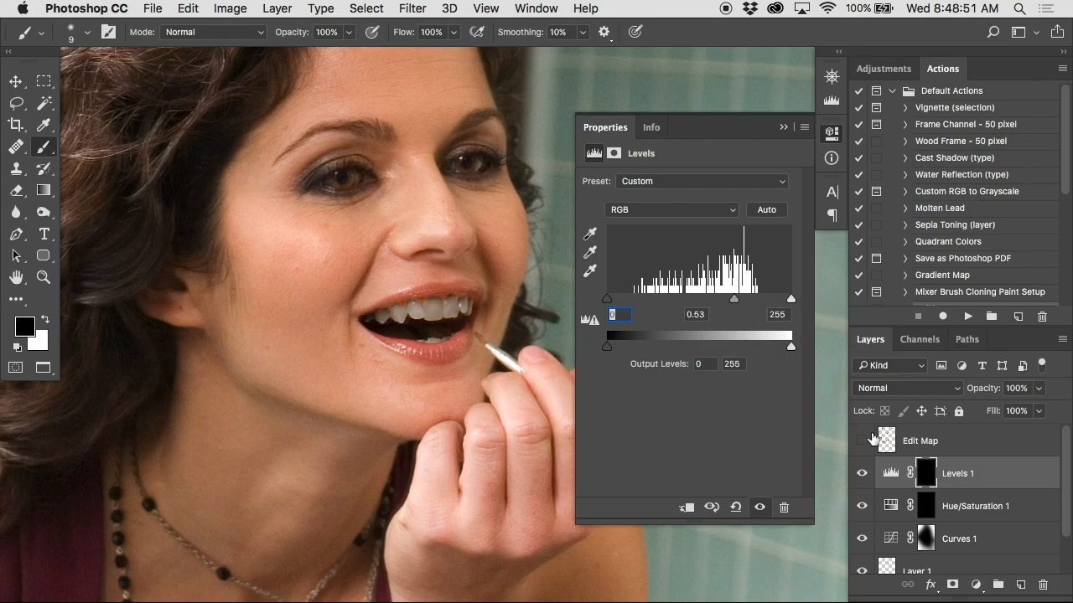
Set the saturation of the Hue/Saturation 1 layer to -35
click(901, 505)
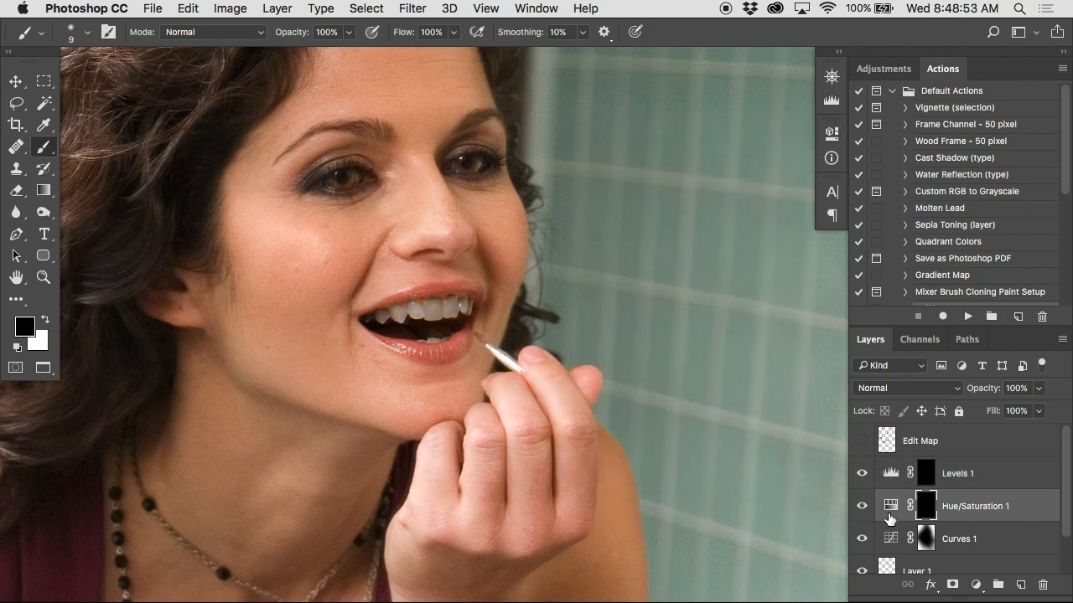
double_click(889, 513)
drag(709, 274, 657, 278)
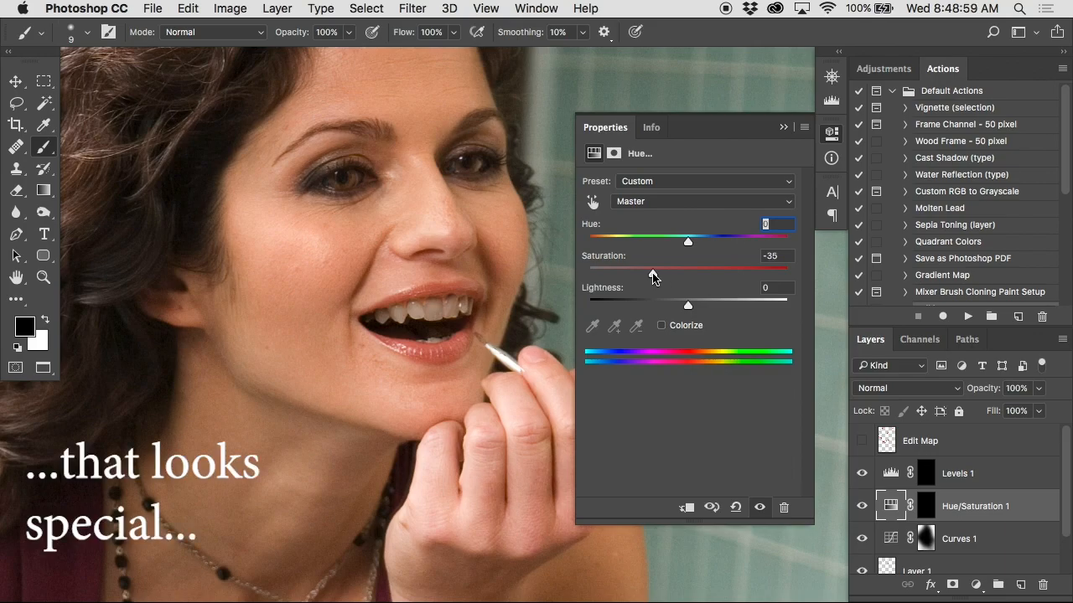
Brighten the teeth and eye whites again by raising the midtone input level of the Levels 1 layer
click(902, 478)
click(863, 441)
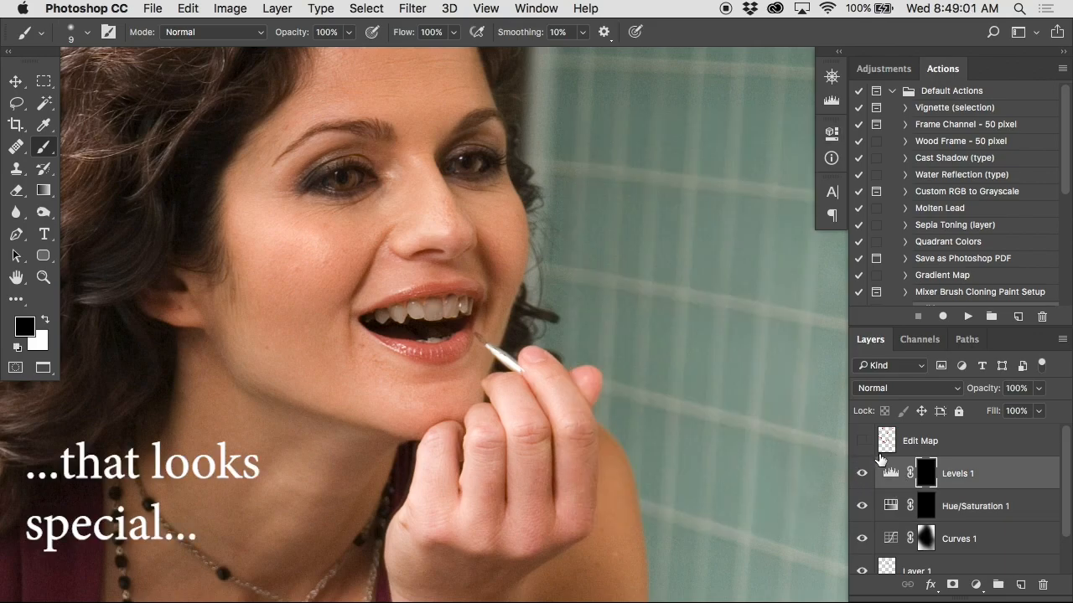
double_click(888, 466)
drag(716, 300, 692, 302)
Inspect the Levels 1 layer mask around the teeth up close
super+click(383, 321)
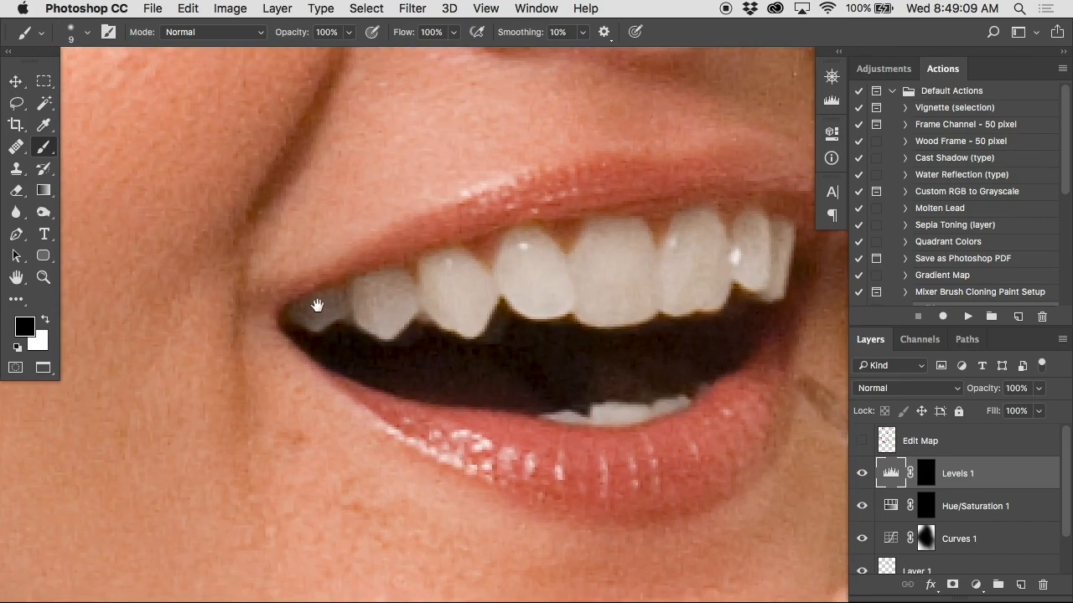
alt+click(927, 479)
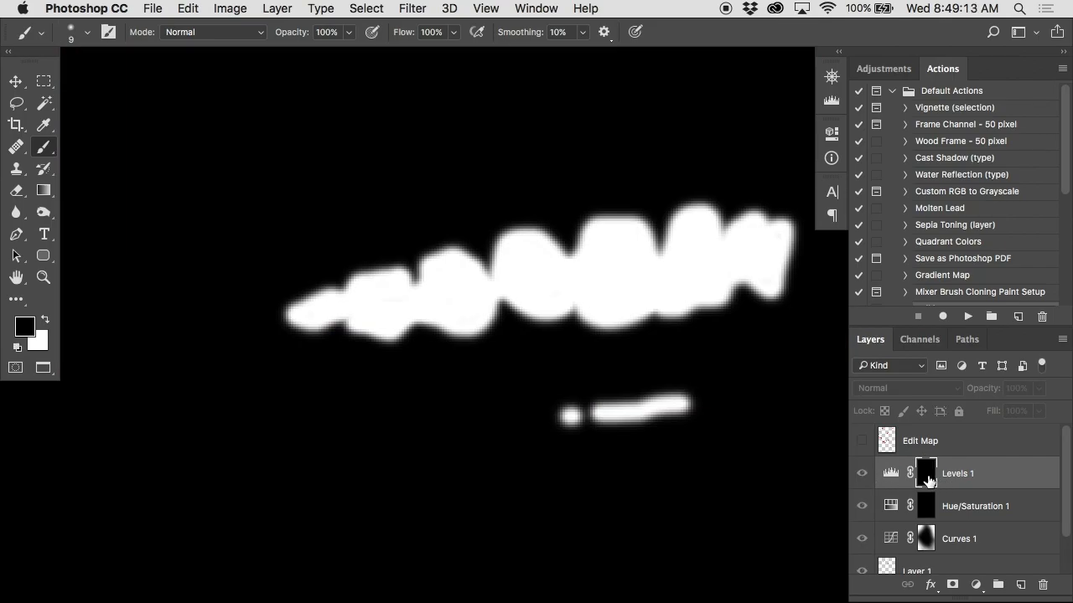
alt+click(927, 480)
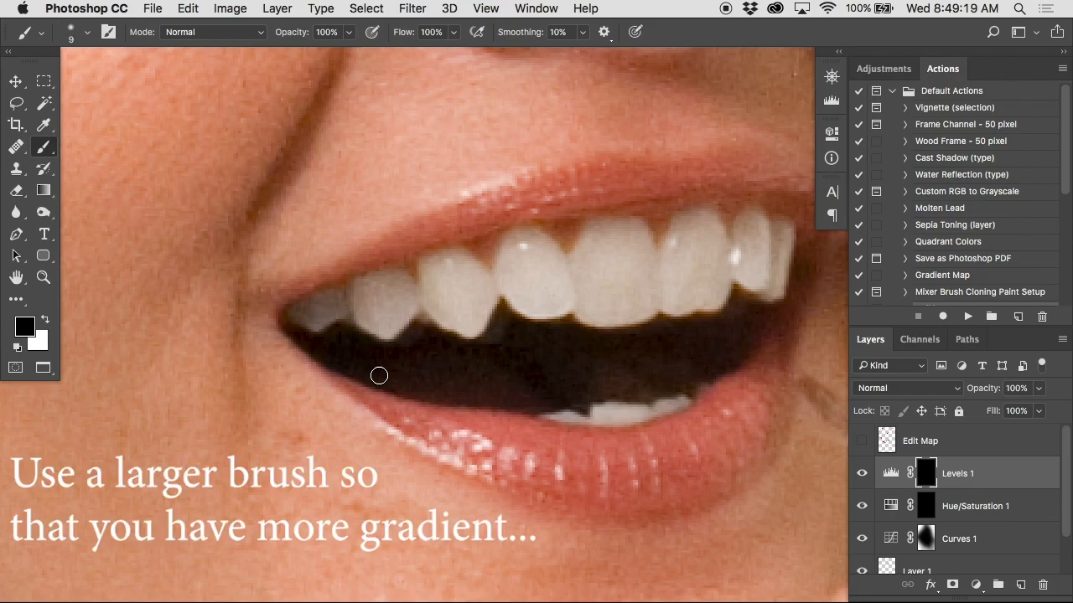
Fade the Levels 1 mask over the back teeth at the mouth corner with a 250 px black brush and compare before and after
key(bracketright)
key(bracketright)
key(bracketright)
key(bracketright)
key(bracketright)
key(bracketright)
key(bracketright)
key(bracketright)
key(bracketright)
key(bracketright)
key(bracketright)
key(bracketright)
key(bracketright)
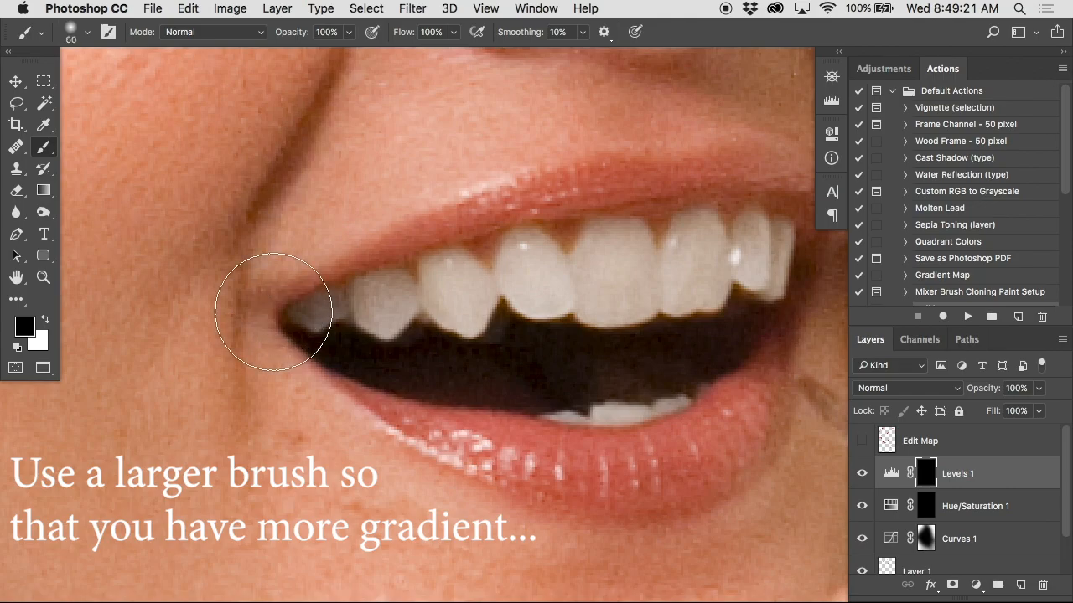
key(bracketright)
key(bracketright)
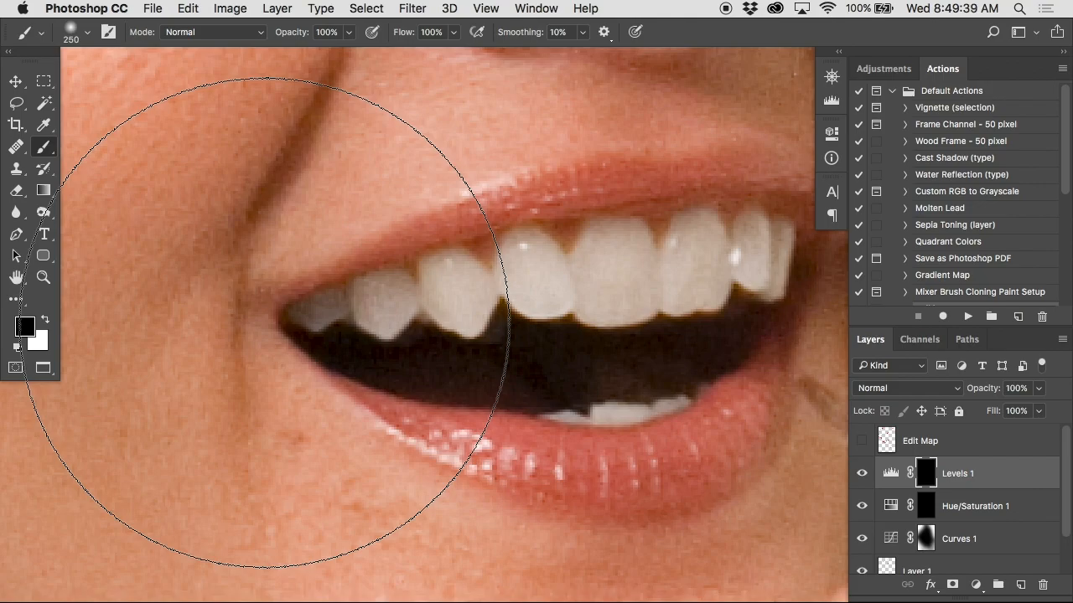
key(super+z)
key(super+z)
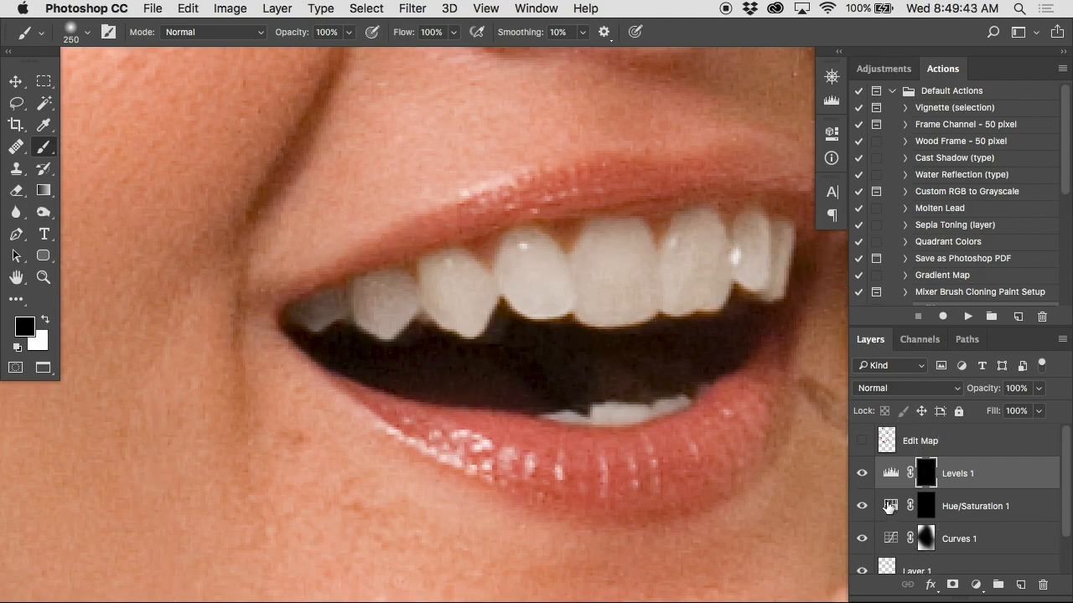
Fade the Hue/Saturation 1 mask over the same back teeth with the black brush at 50% opacity
click(923, 506)
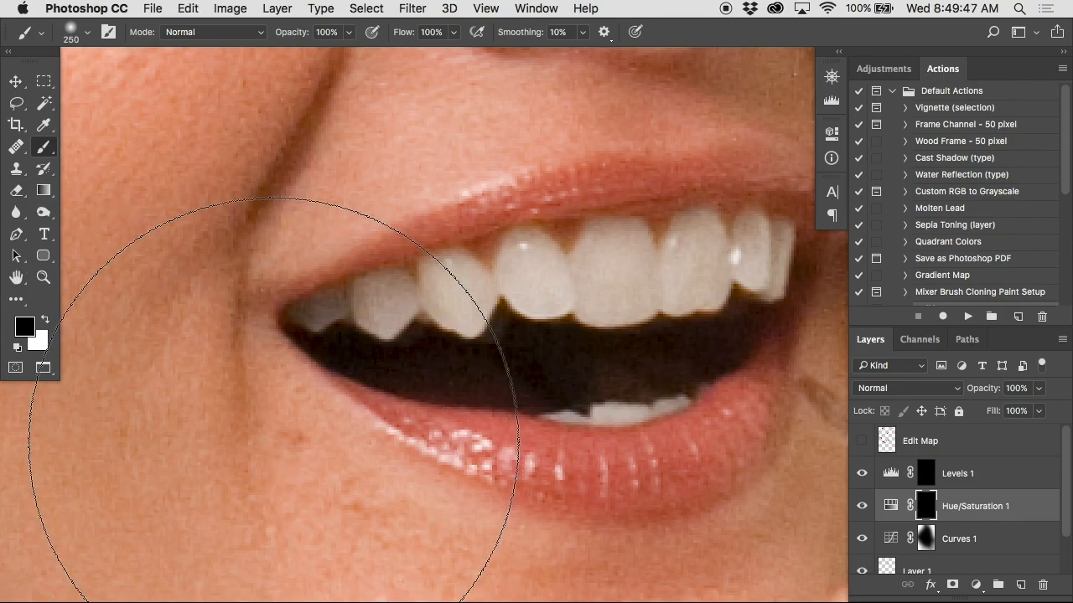
key(5)
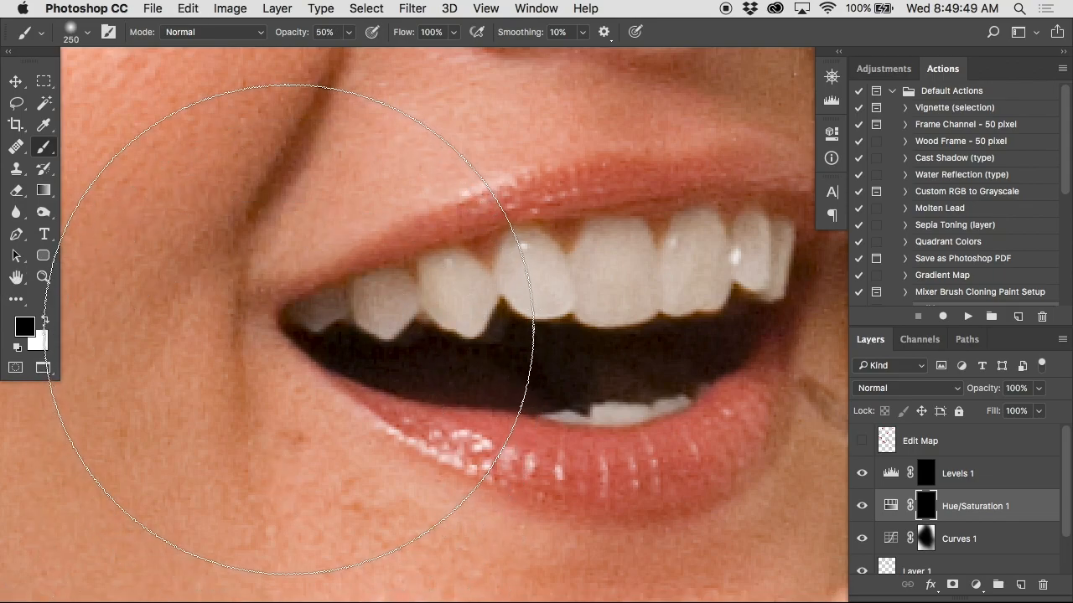
Check the Hue/Saturation 1 mask at the eye farther from the hair parting, and soften its eye-white corners with a 20 px black brush
alt+click(383, 381)
drag(459, 262, 462, 489)
drag(446, 223, 461, 458)
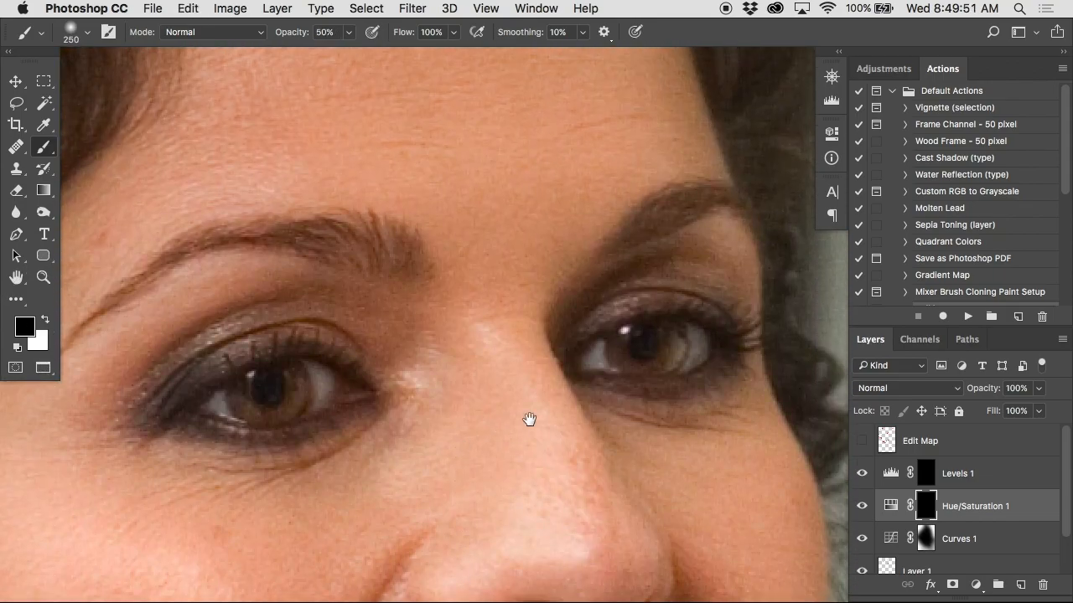
super+click(695, 424)
super+click(683, 378)
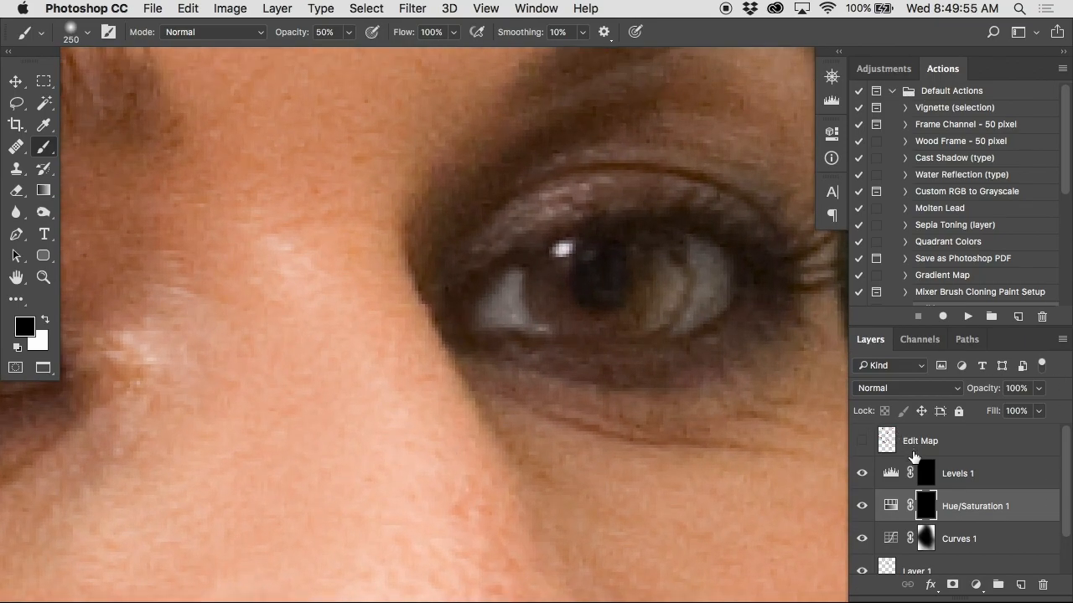
alt+click(925, 503)
alt+click(924, 503)
key(bracketleft)
key(bracketleft)
key(bracketleft)
key(bracketleft)
key(bracketleft)
key(bracketleft)
key(bracketleft)
key(bracketleft)
key(bracketleft)
key(bracketleft)
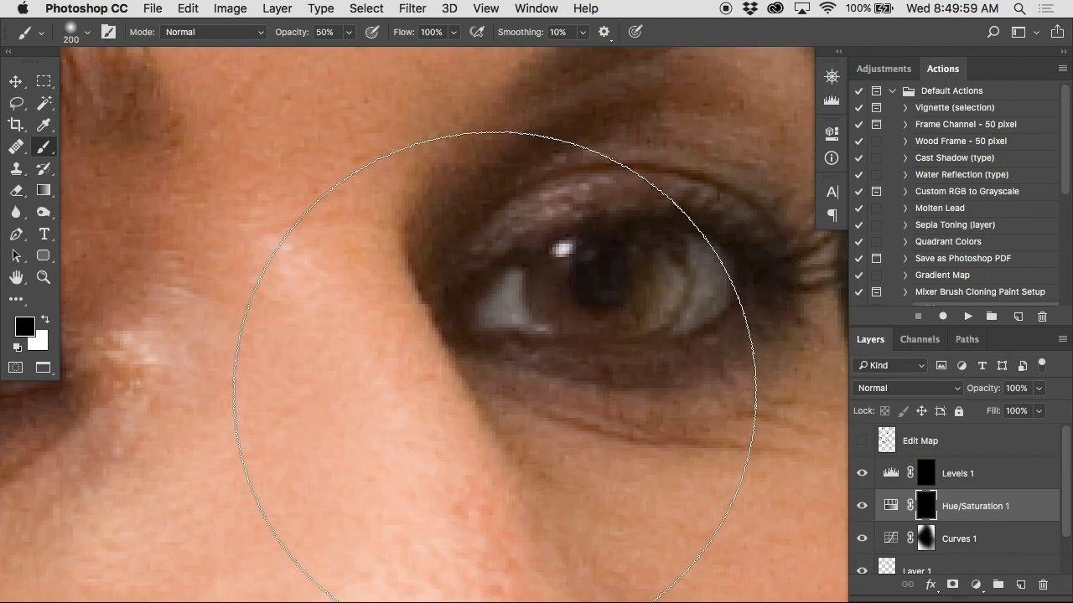
key(bracketleft)
key(bracketleft)
key(bracketleft)
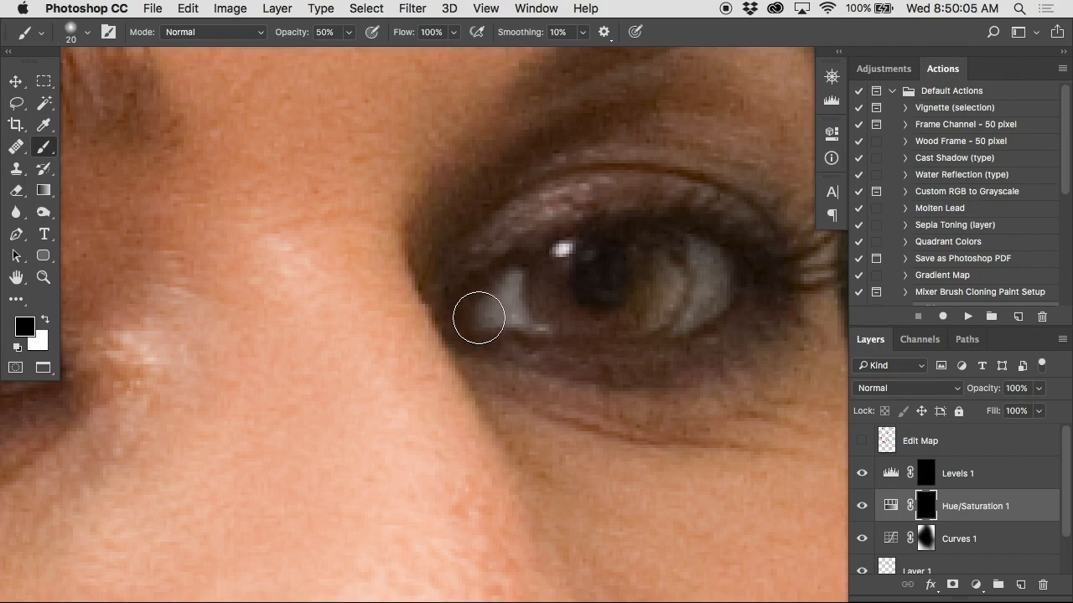
Soften the Hue/Saturation 1 mask at the outer corners of the other eye's white, and check the mask
drag(311, 359, 651, 366)
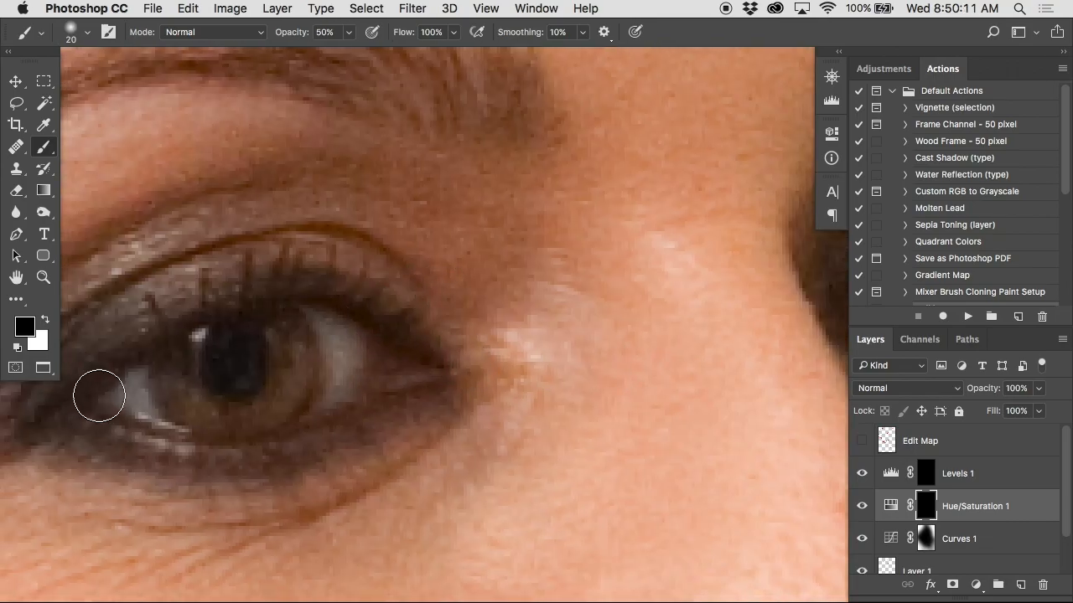
drag(562, 357, 472, 381)
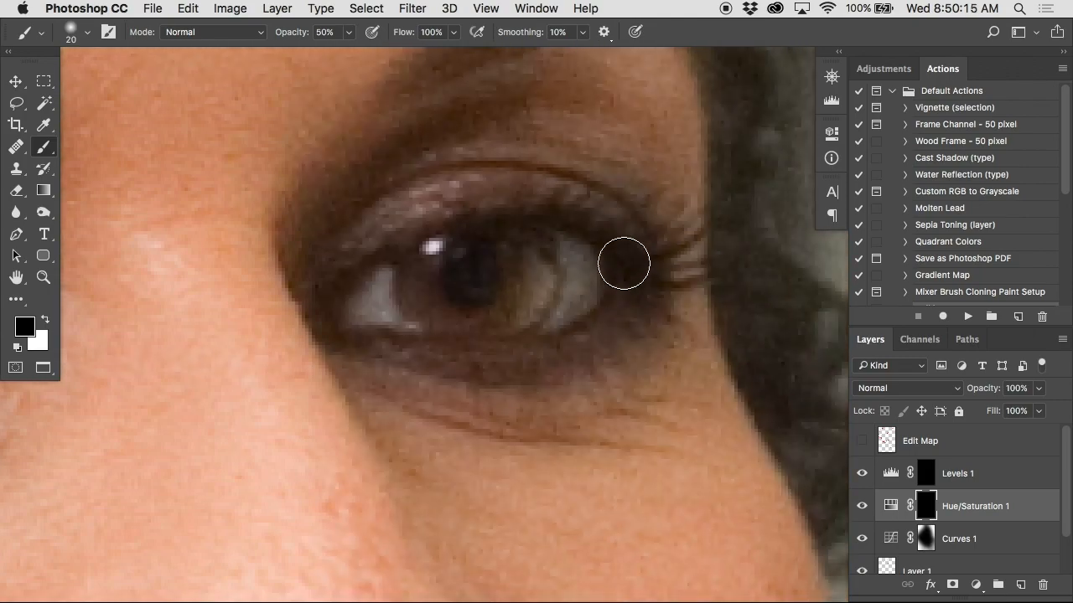
alt+click(923, 503)
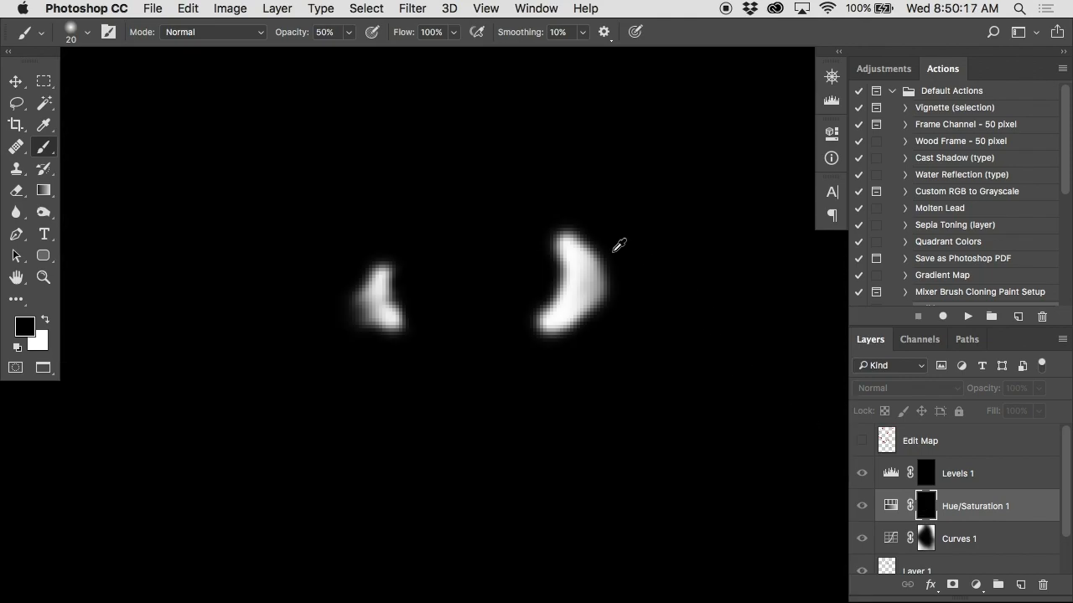
alt+click(925, 506)
Soften the Levels 1 mask at the corners of both eyes' whites with the 20 px black brush at 50% opacity
click(927, 474)
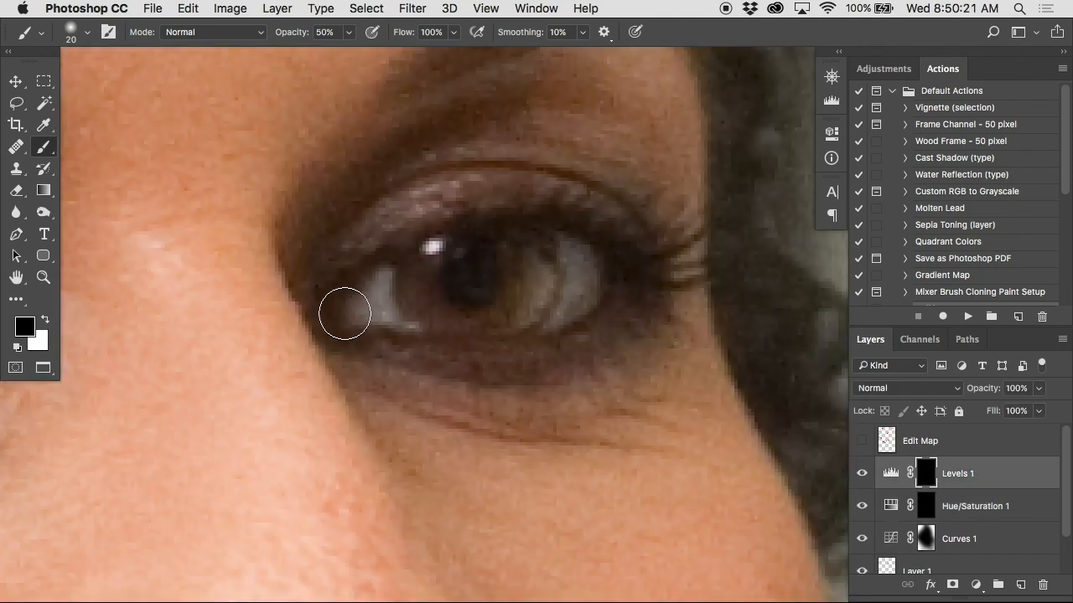
drag(504, 355, 702, 334)
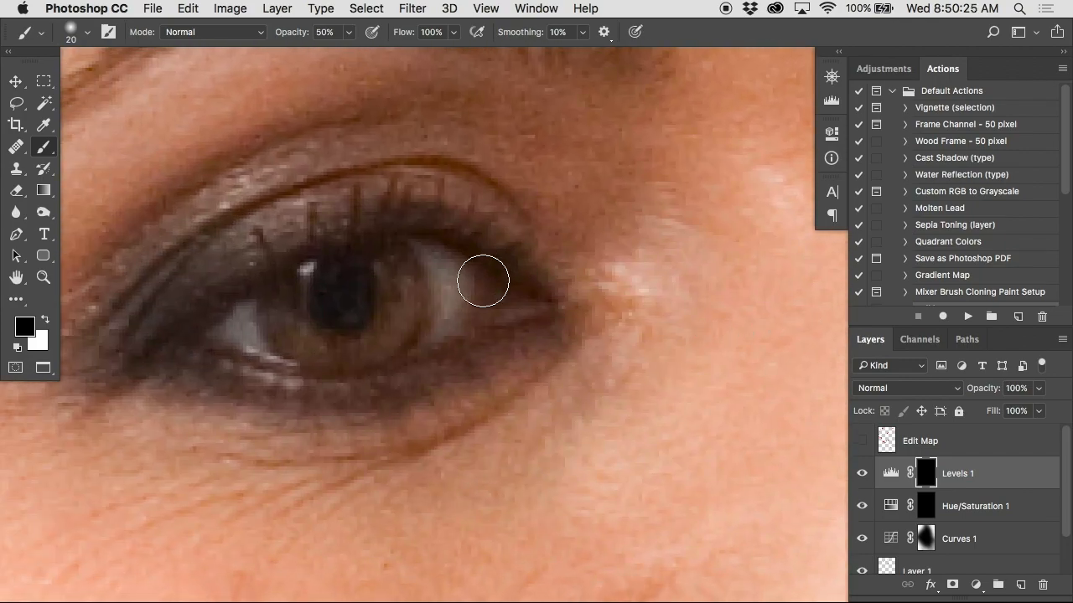
alt+click(391, 311)
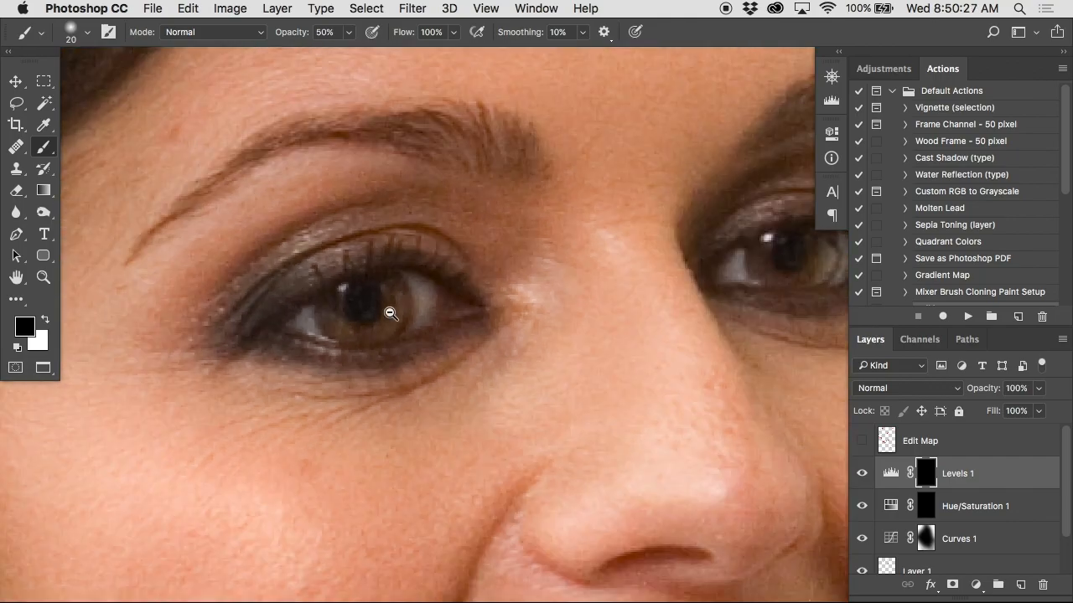